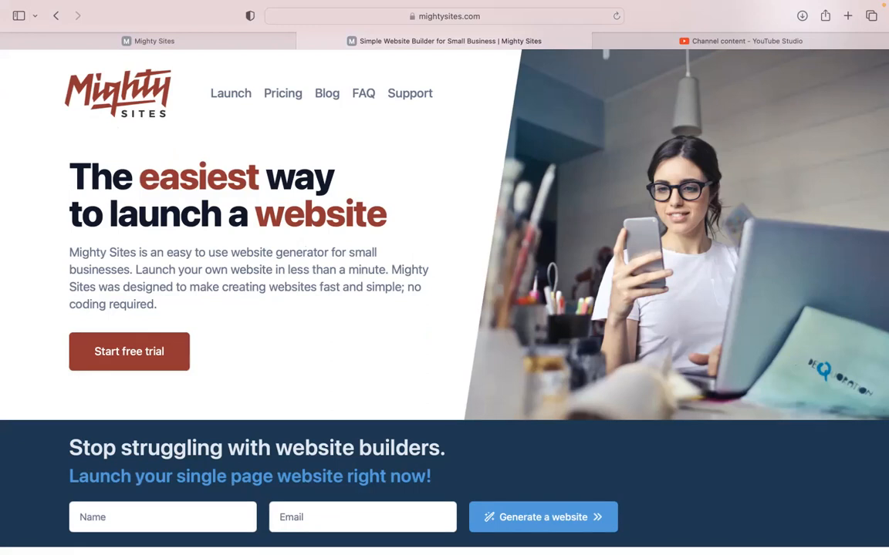
# Step: Read down the mightysites.com homepage, briefly highlighting the paragraph about removing barriers
pyautogui.scroll(-2, 444, 301)
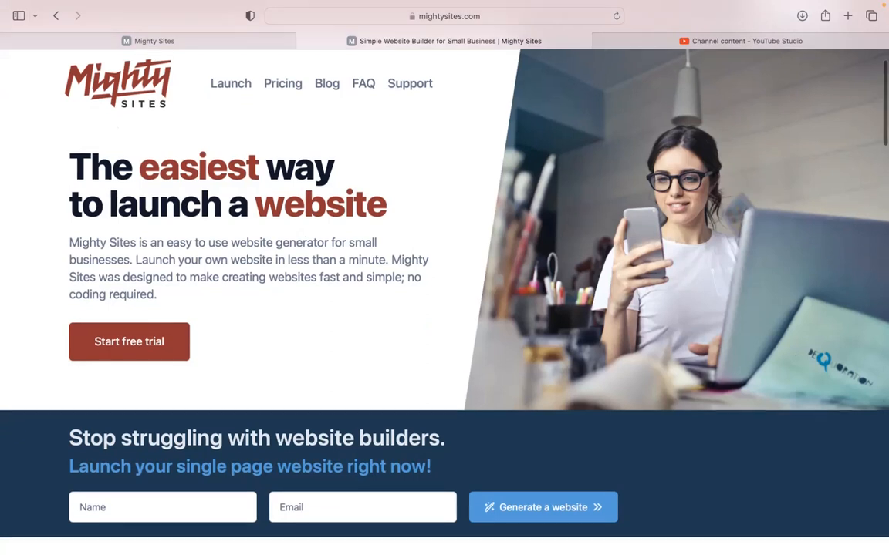
pyautogui.scroll(-1, 444, 301)
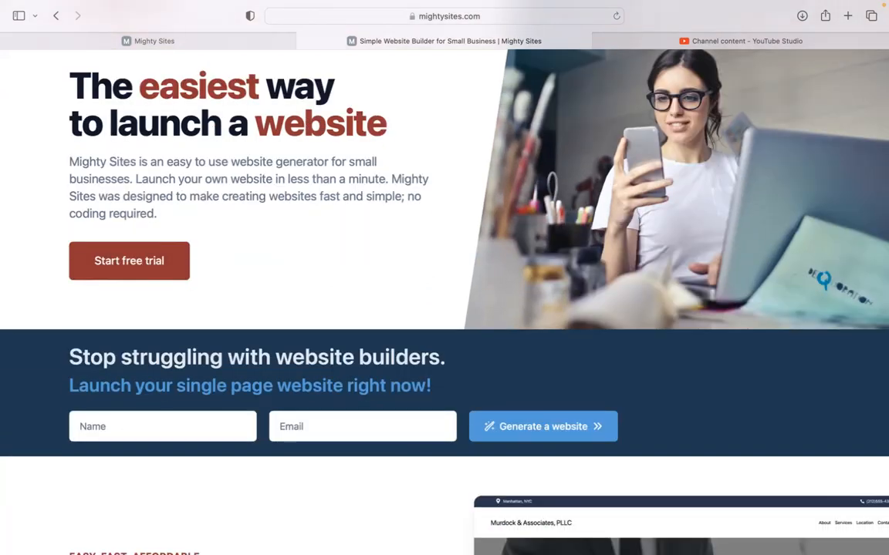
pyautogui.scroll(-7, 444, 301)
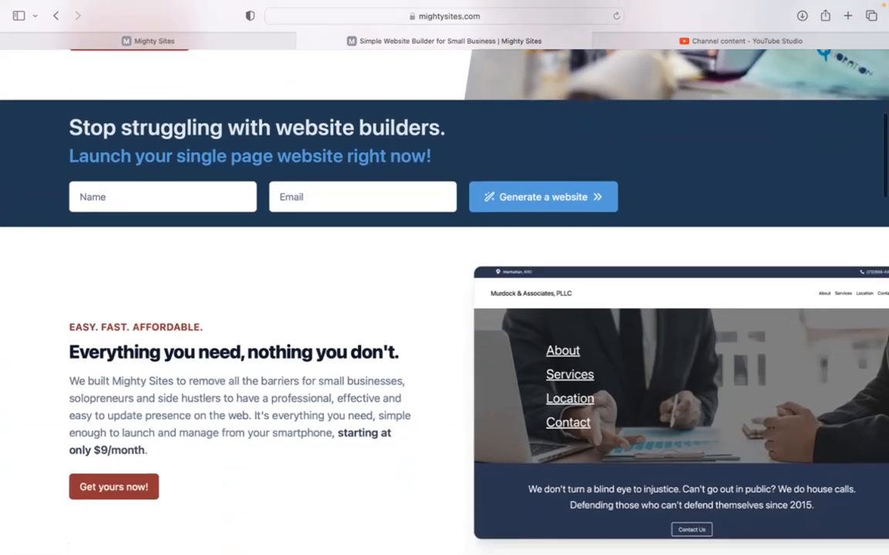
pyautogui.scroll(-1, 444, 301)
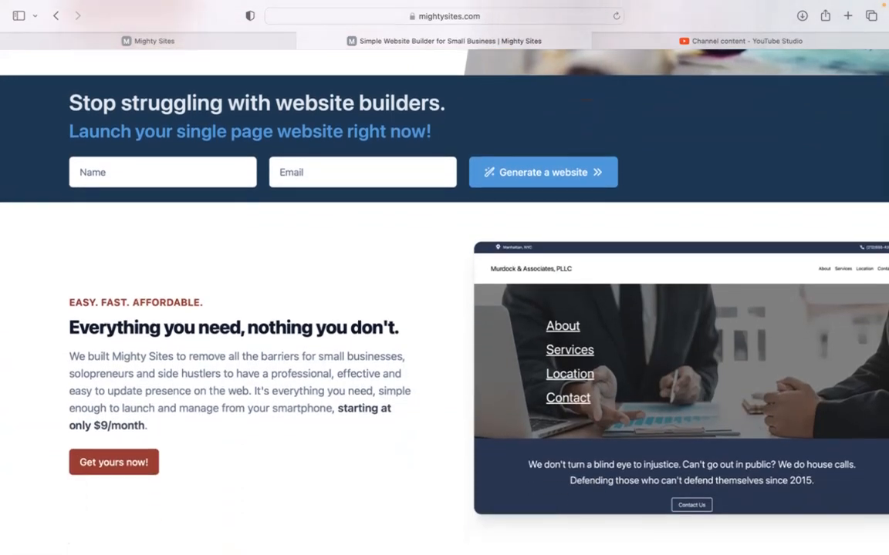
pyautogui.scroll(-1, 147, 261)
pyautogui.moveTo(65, 319); pyautogui.dragTo(332, 341)
pyautogui.click(334, 374)
# Step: Finish reviewing the homepage and switch to the Mighty Sites app's template gallery
pyautogui.scroll(-2, 343, 393)
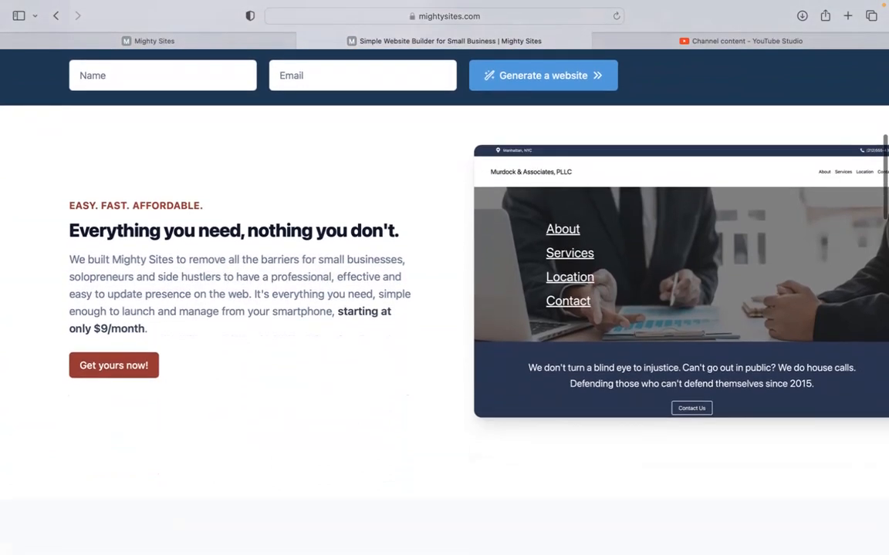
pyautogui.scroll(-2, 343, 393)
pyautogui.scroll(-6, 444, 278)
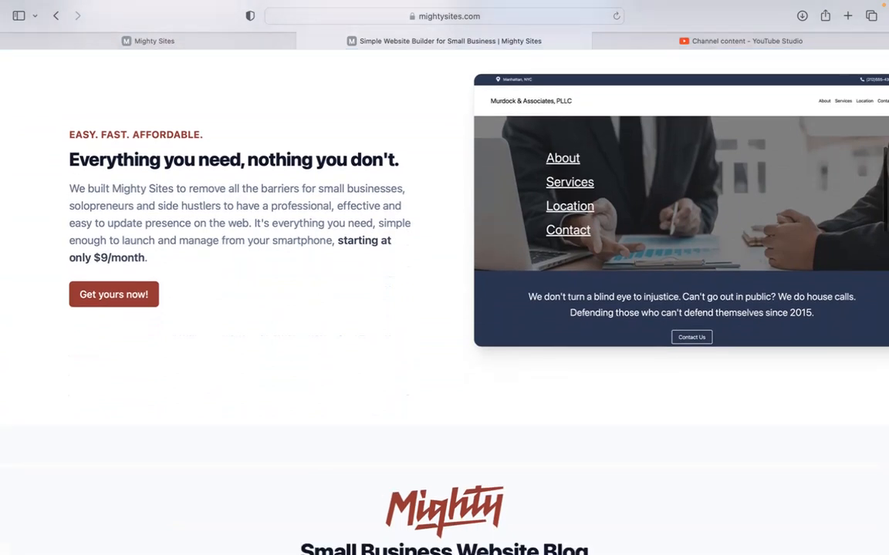
pyautogui.scroll(-10, 444, 278)
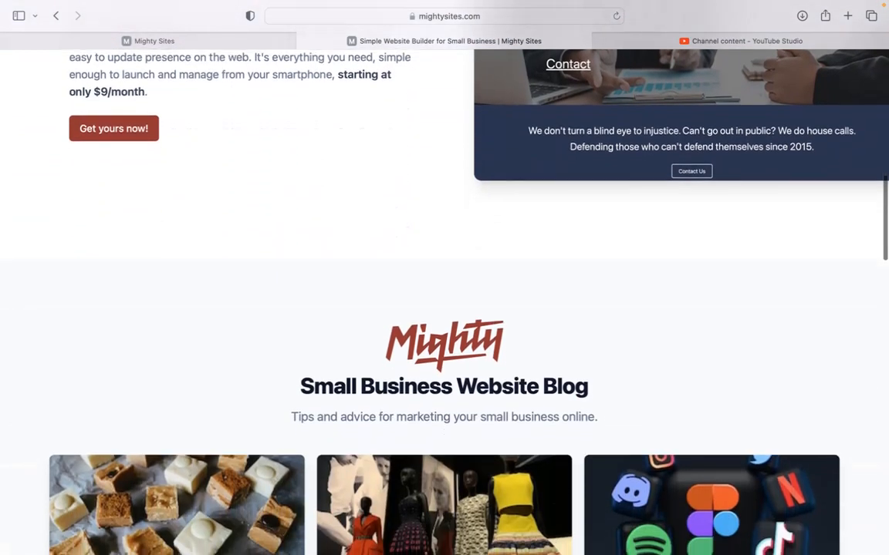
pyautogui.scroll(-15, 444, 278)
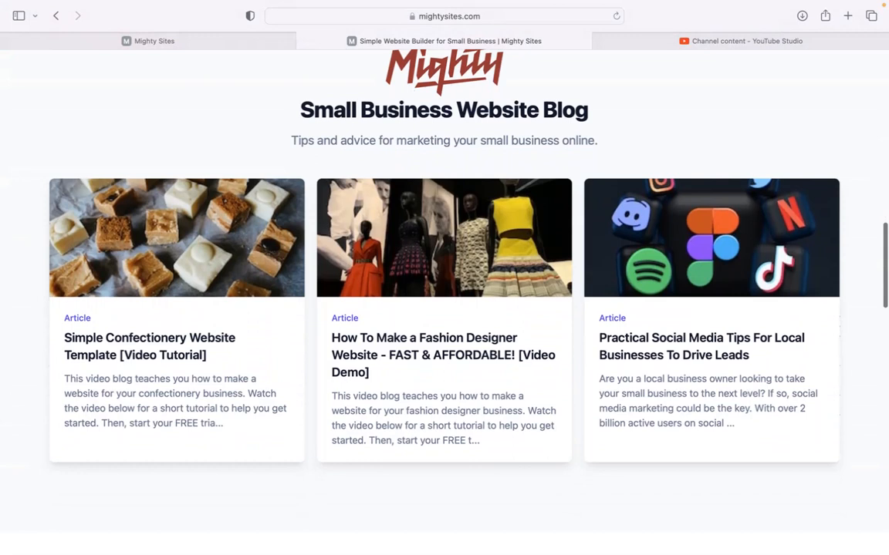
pyautogui.scroll(-1, 189, 413)
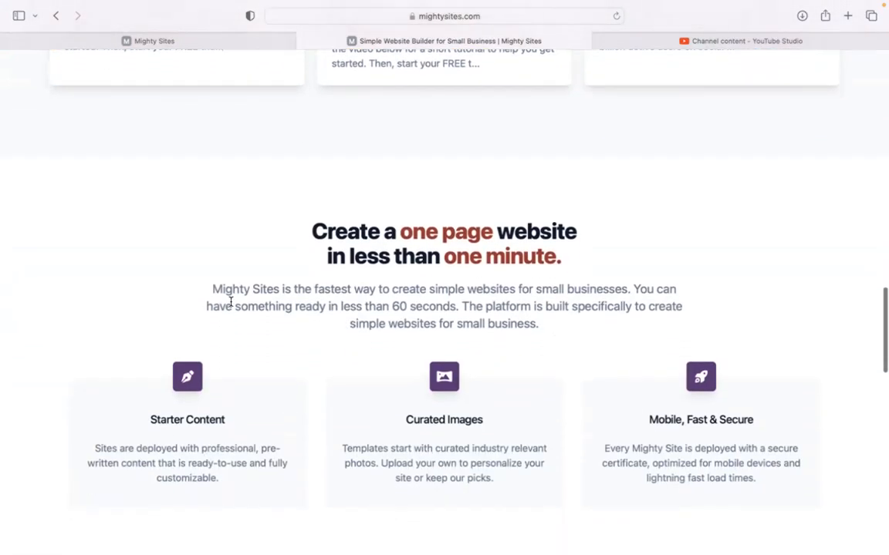
pyautogui.moveTo(292, 231); pyautogui.dragTo(590, 263)
pyautogui.click(317, 293)
pyautogui.click(242, 42)
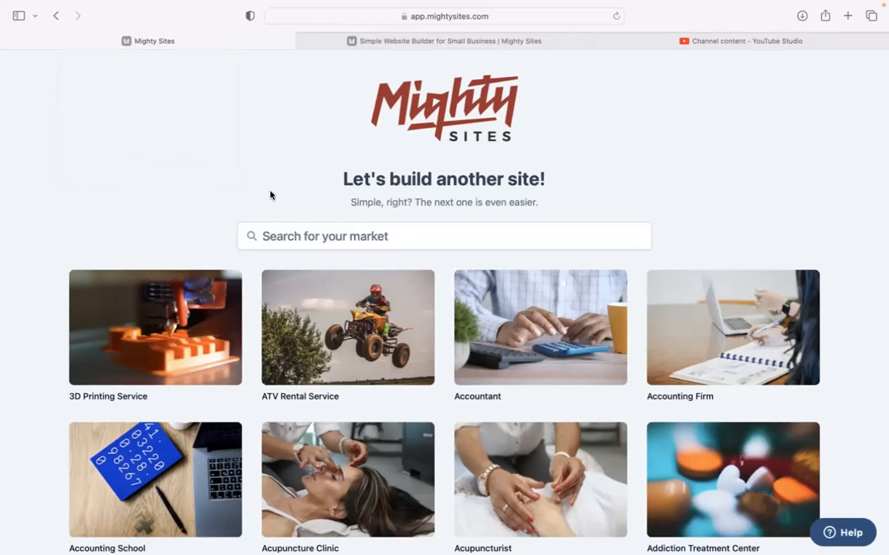
# Step: Look over the template grid, then filter the market search with 'ice c'
pyautogui.scroll(-1, 214, 164)
pyautogui.scroll(-5, 445, 308)
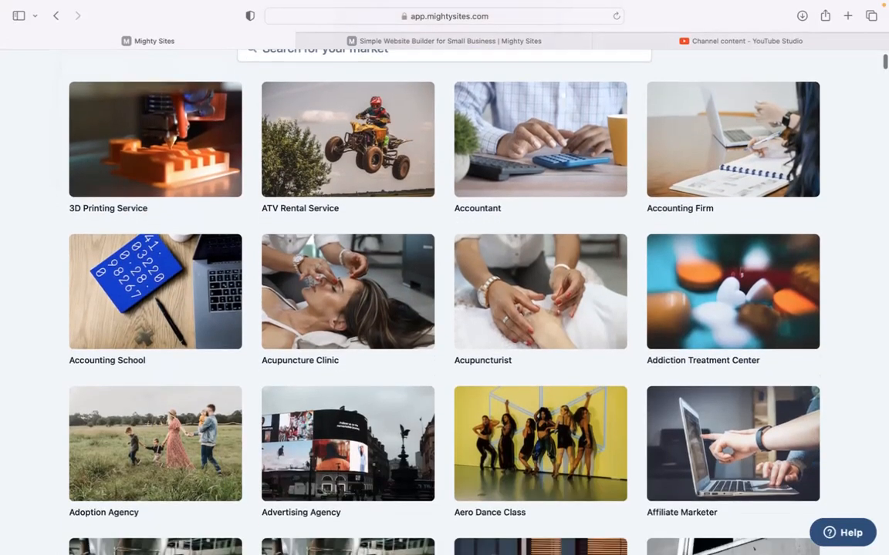
pyautogui.scroll(-4, 445, 308)
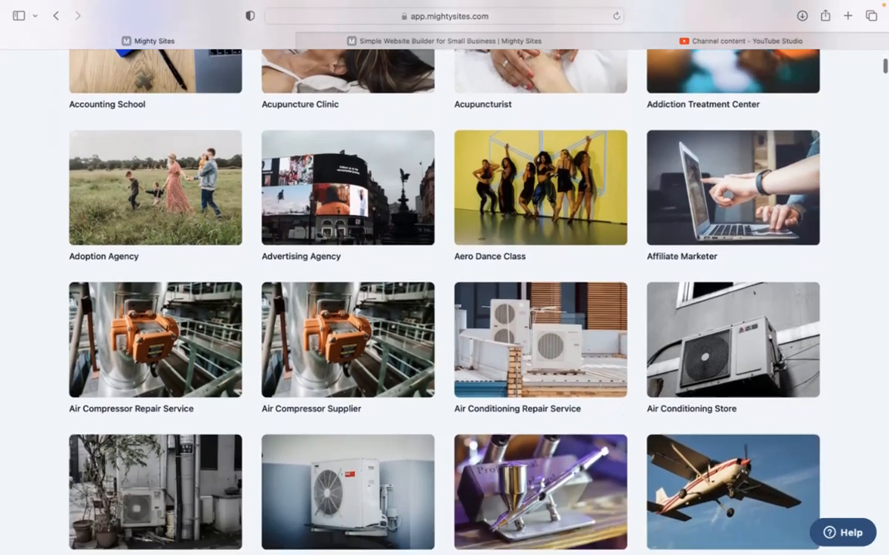
pyautogui.scroll(-4, 444, 308)
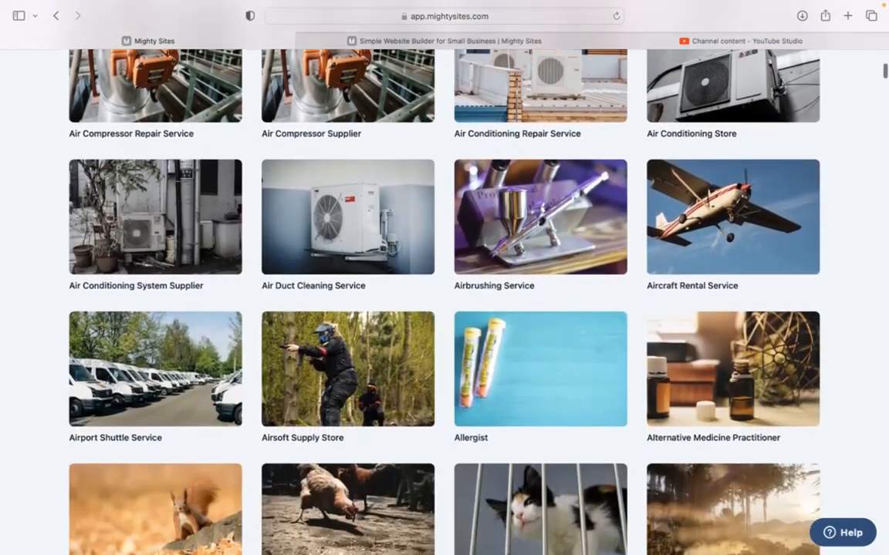
pyautogui.scroll(10, 444, 309)
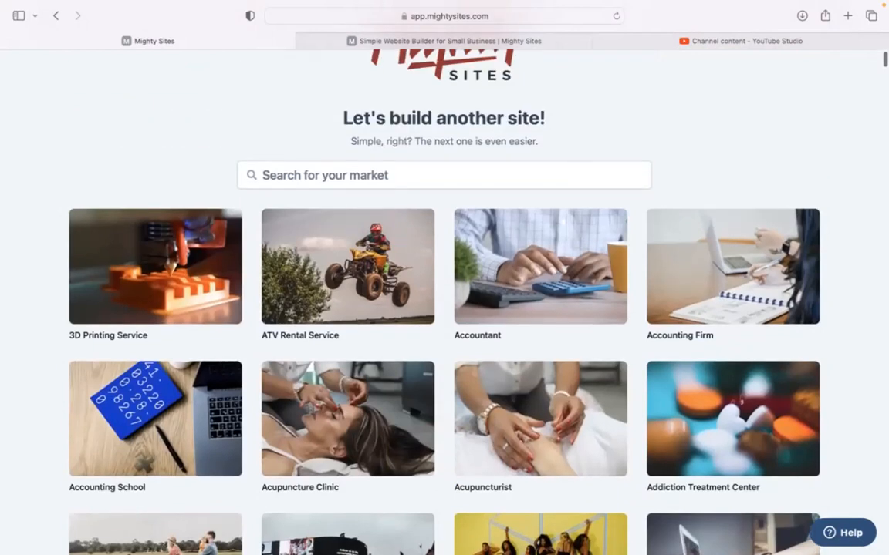
pyautogui.click(263, 177)
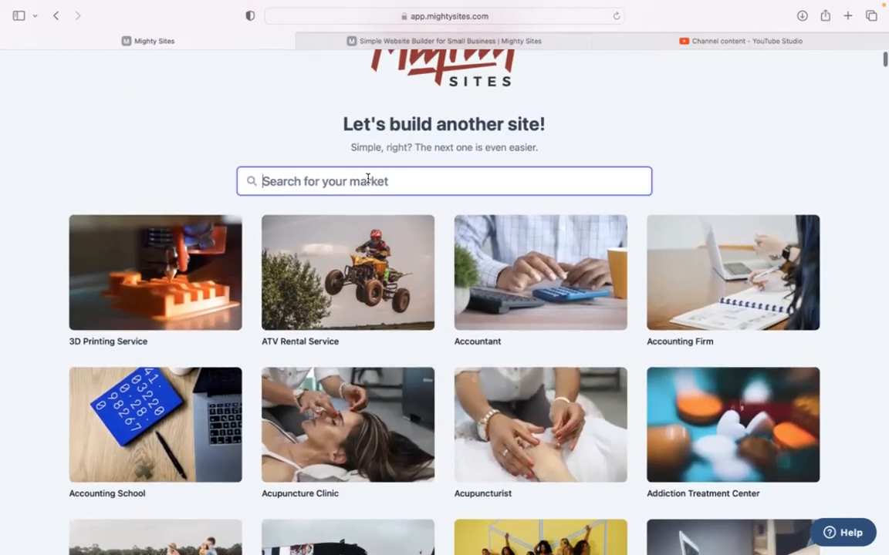
pyautogui.write('ice c')
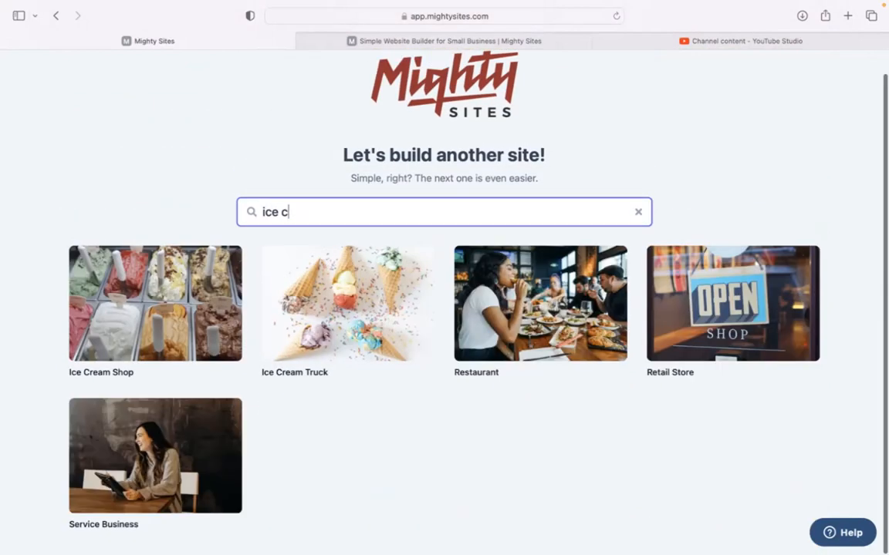
# Step: Create an Ice Cream Truck site for 'Sweet Dreams Ice Cream Truck', Denver, Colorado, business type Service
pyautogui.click(334, 351)
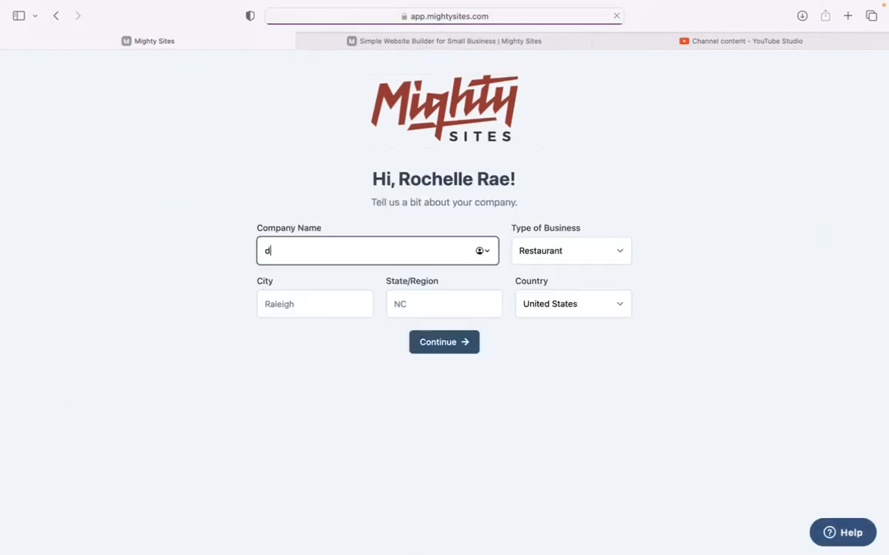
pyautogui.write('Se')
pyautogui.write('eet Dreams')
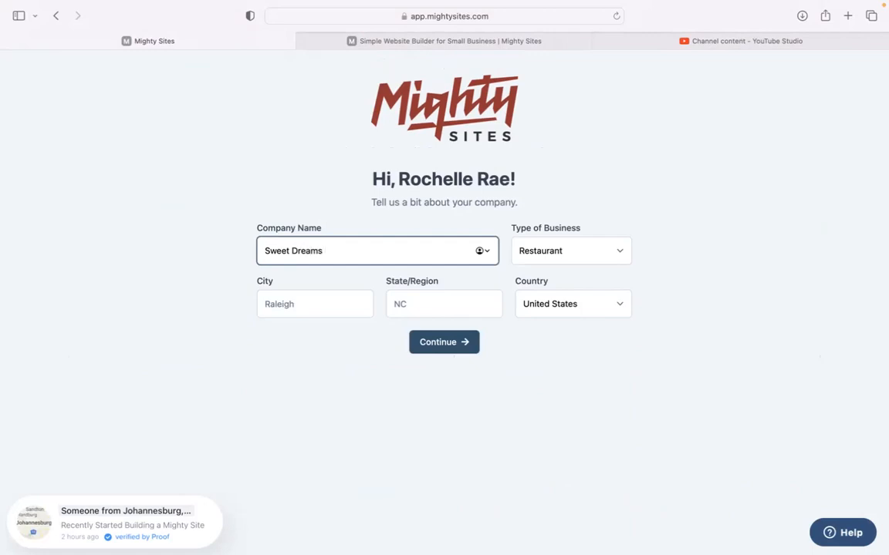
pyautogui.write(' Ice Cream Truck')
pyautogui.click(305, 303)
pyautogui.write('Denver')
pyautogui.click(423, 305)
pyautogui.write('Colorado')
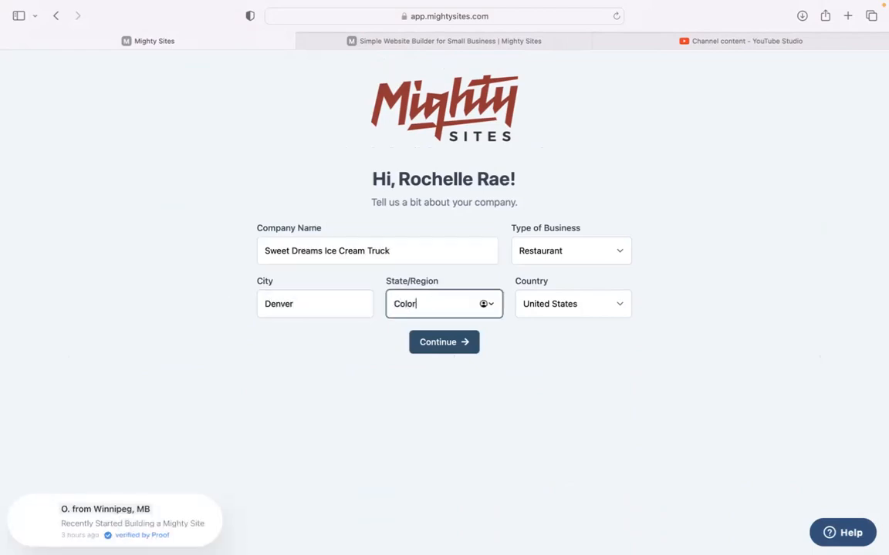
pyautogui.click(524, 257)
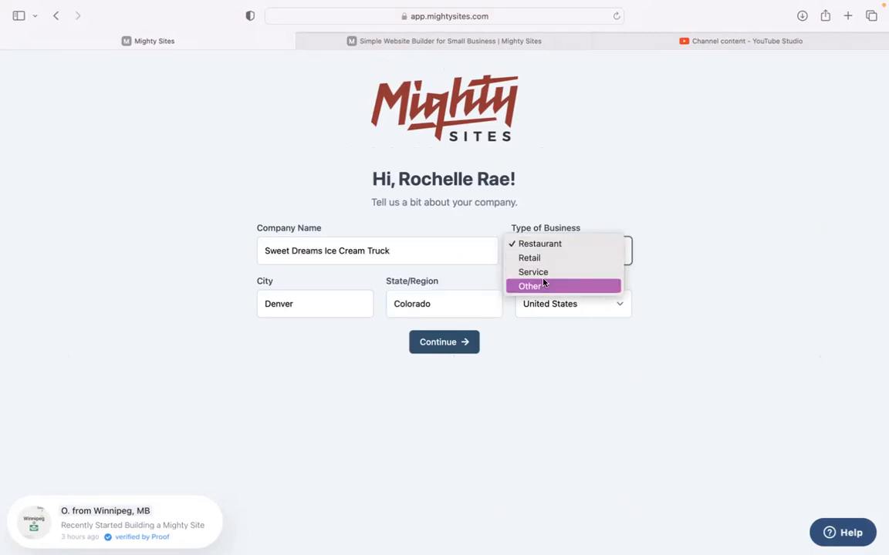
pyautogui.click(547, 275)
pyautogui.click(448, 342)
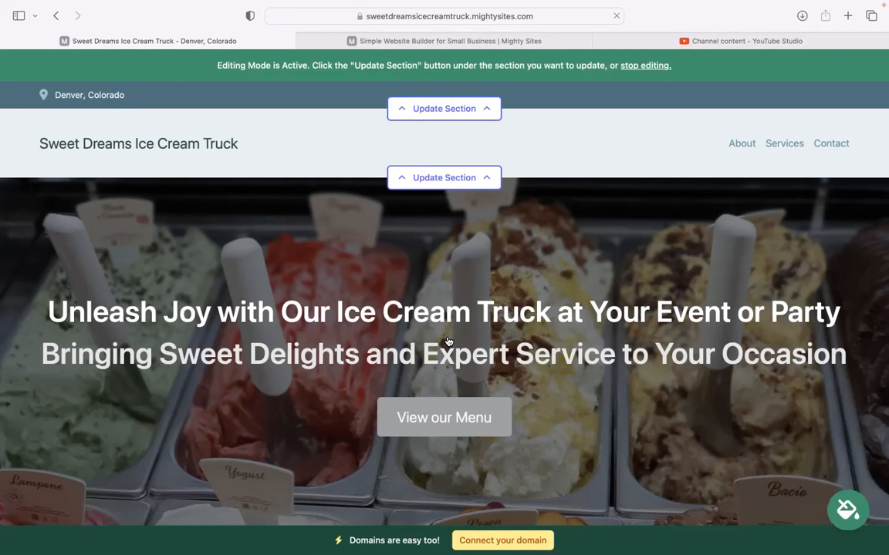
pyautogui.scroll(-5, 444, 286)
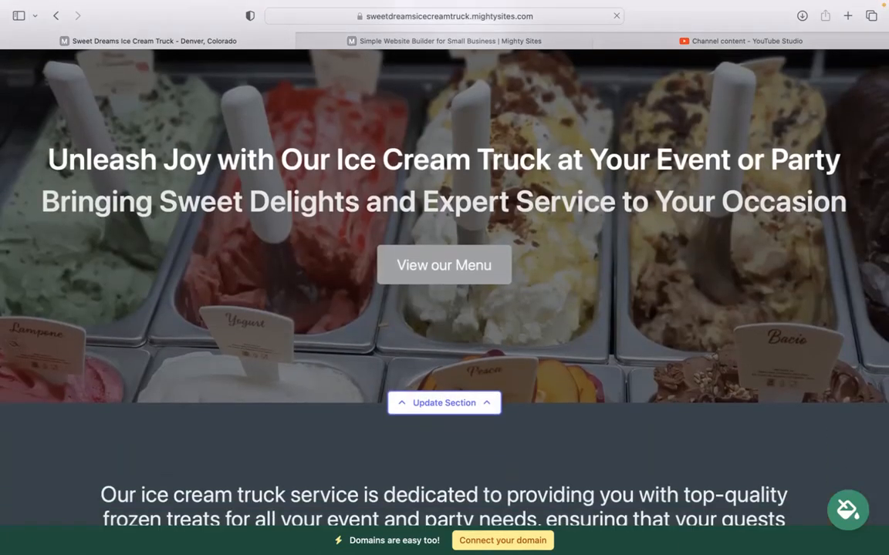
pyautogui.scroll(-2, 445, 309)
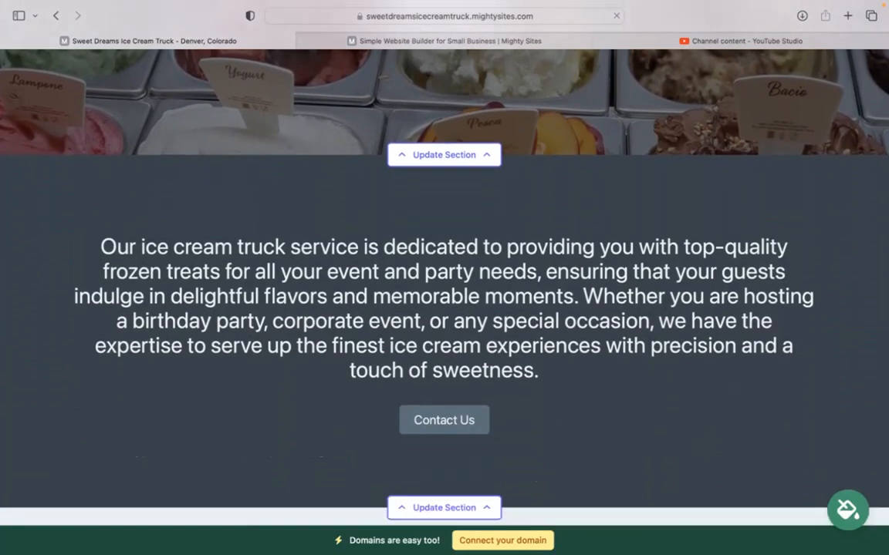
pyautogui.moveTo(167, 234); pyautogui.dragTo(608, 372)
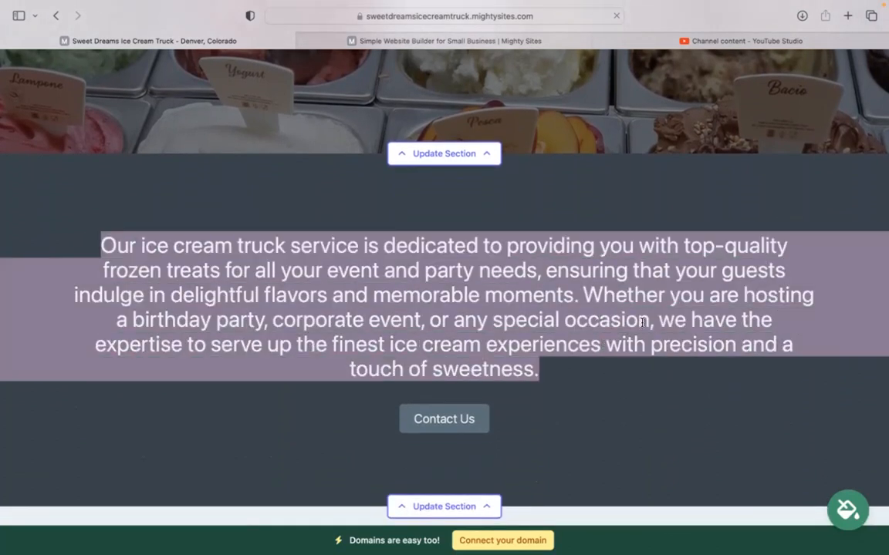
pyautogui.click(317, 422)
pyautogui.scroll(-5, 317, 423)
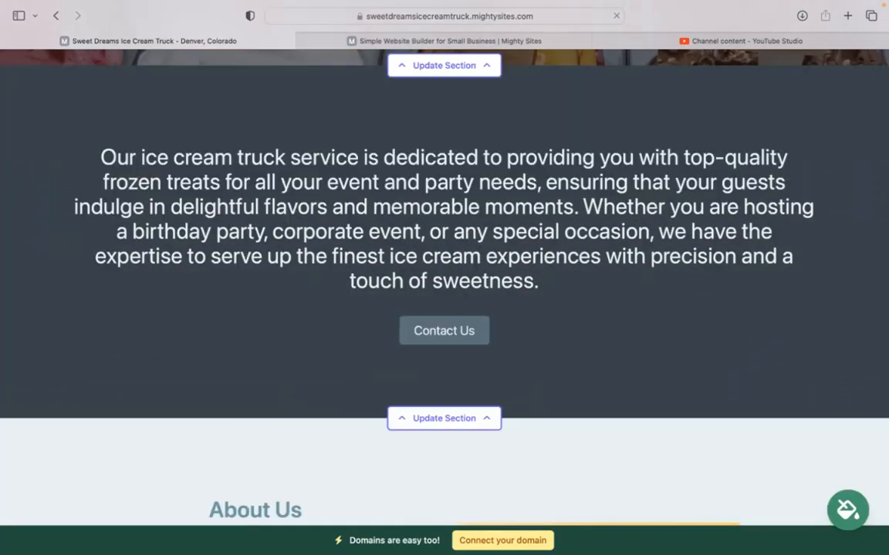
pyautogui.scroll(-5, 564, 502)
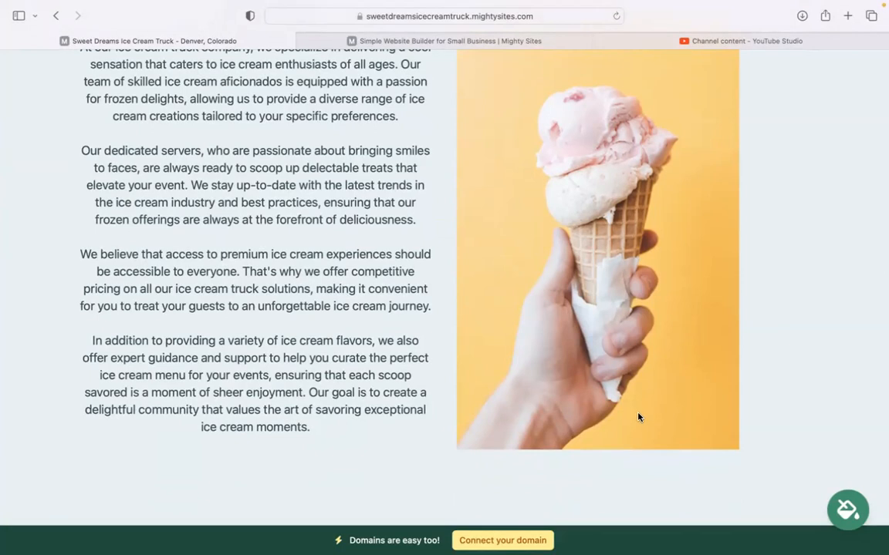
pyautogui.scroll(-10, 638, 418)
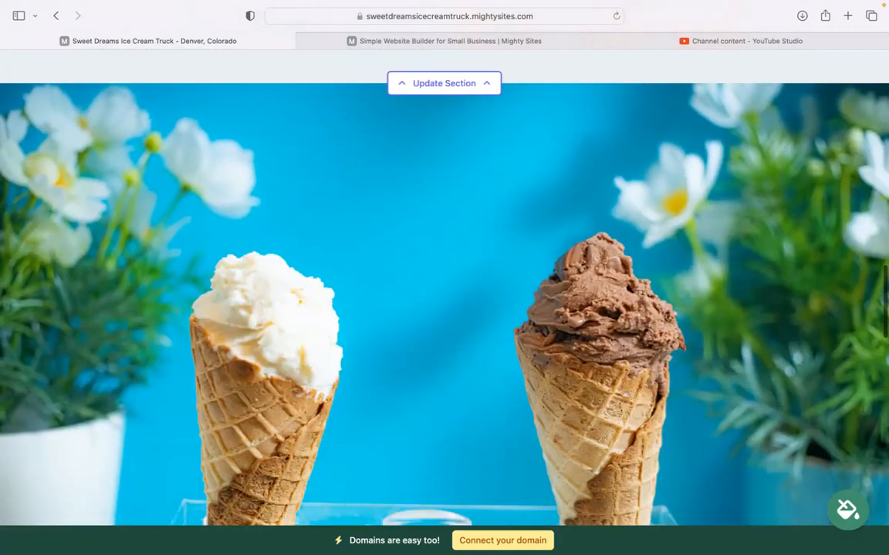
pyautogui.scroll(-2, 444, 293)
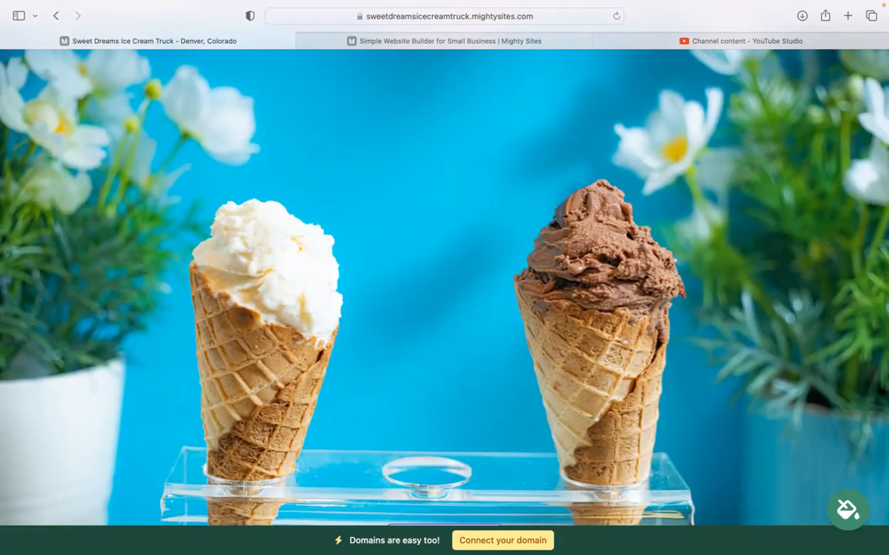
pyautogui.scroll(-8, 400, 251)
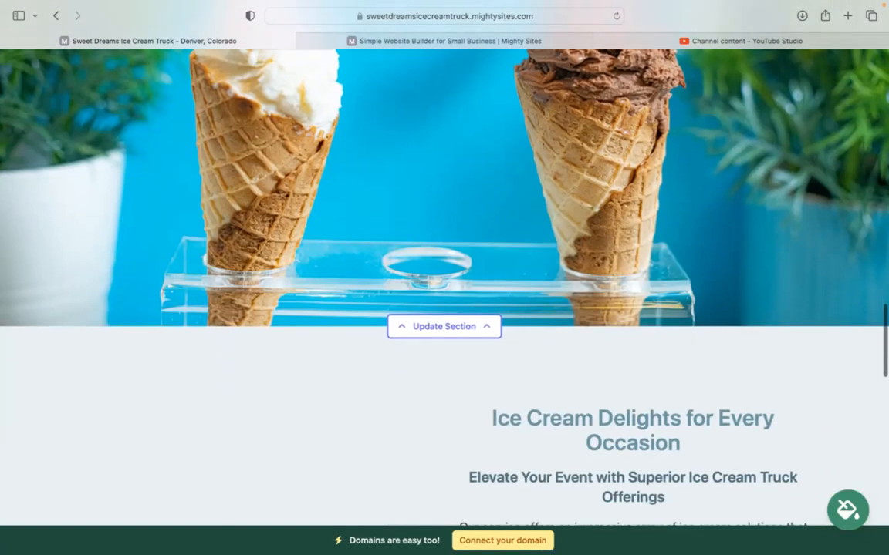
pyautogui.scroll(-3, 400, 262)
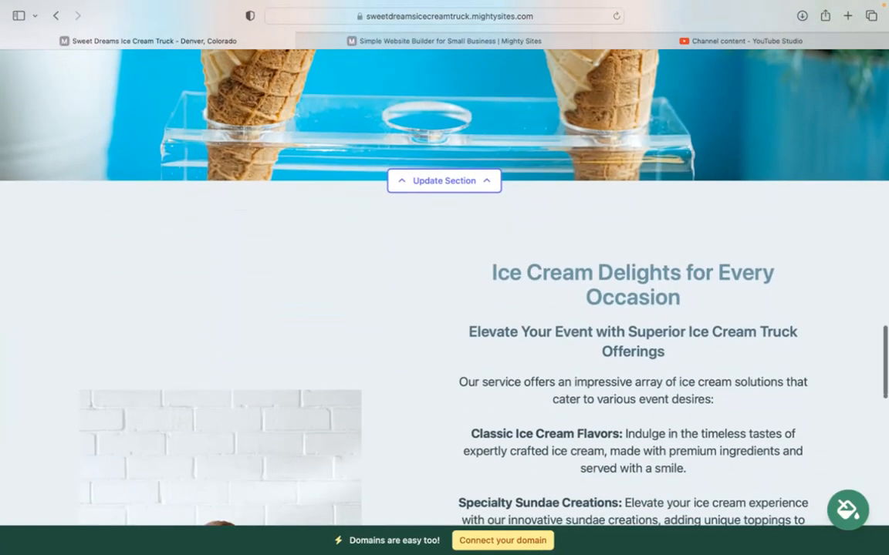
pyautogui.scroll(-5, 441, 279)
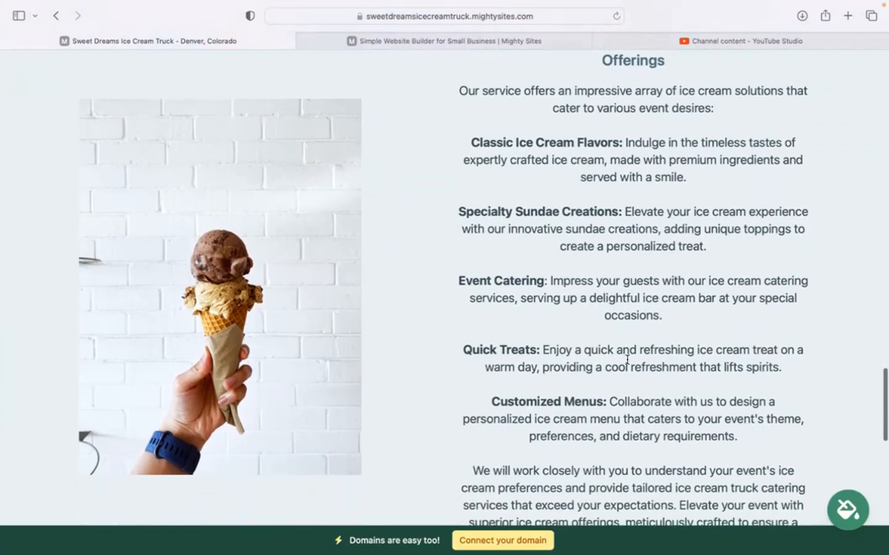
pyautogui.scroll(-1, 668, 469)
pyautogui.scroll(-9, 445, 278)
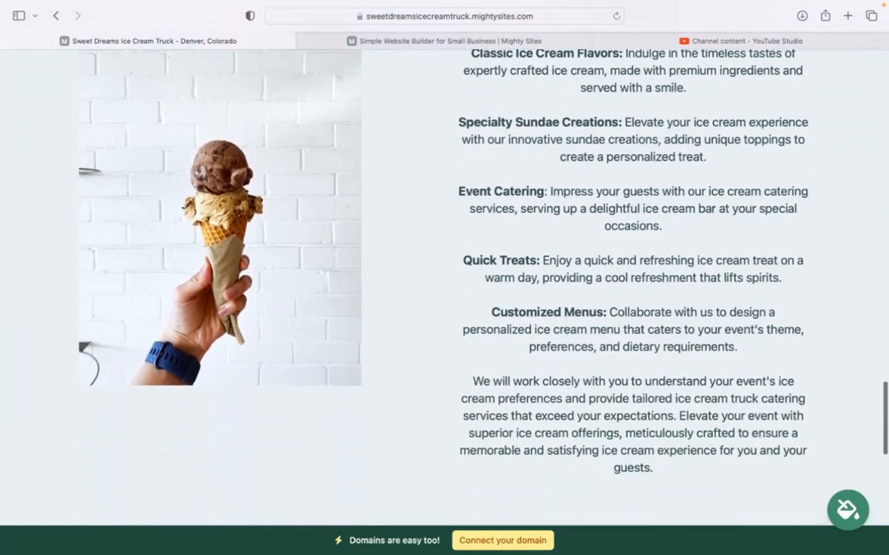
pyautogui.scroll(5, 444, 278)
pyautogui.scroll(10, 444, 277)
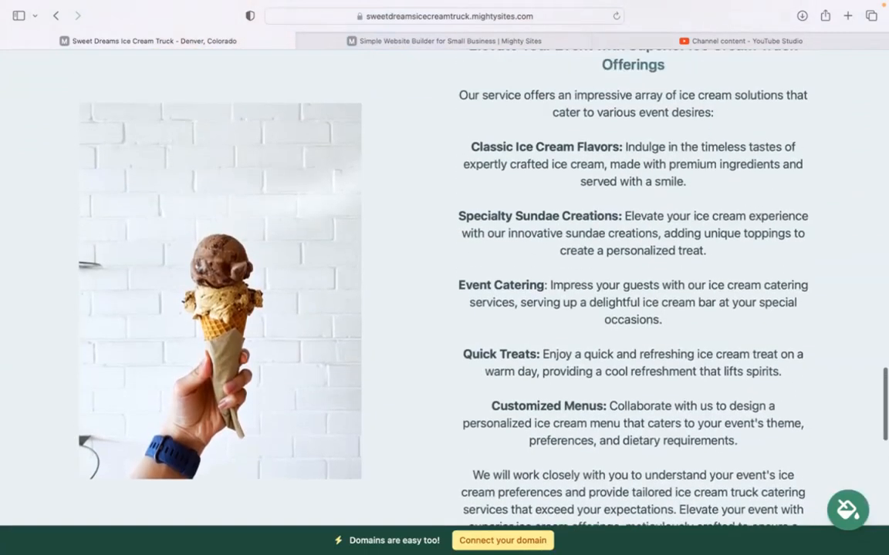
pyautogui.scroll(10, 444, 277)
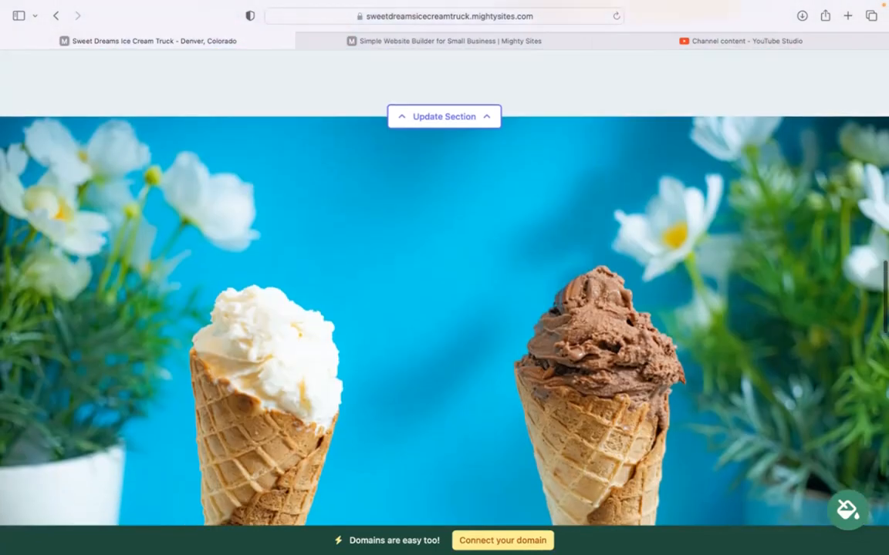
pyautogui.scroll(5, 445, 278)
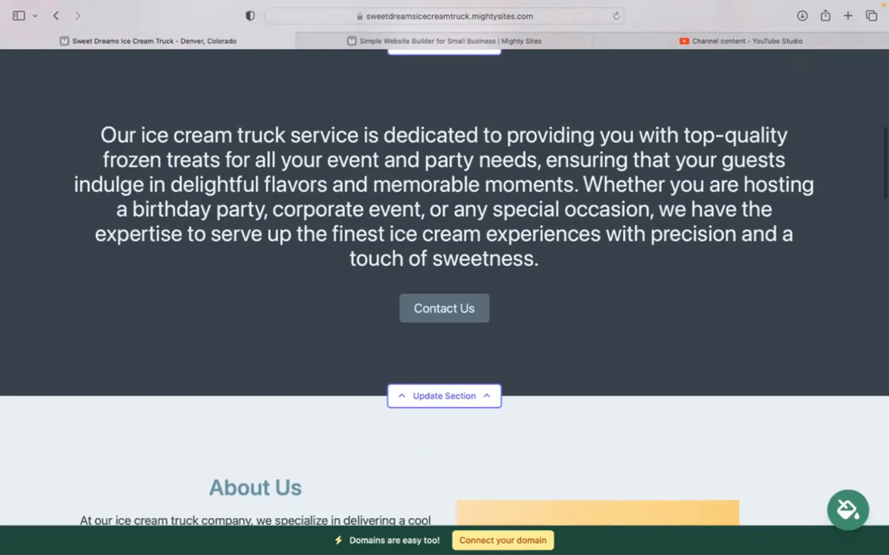
pyautogui.scroll(5, 445, 278)
pyautogui.scroll(5, 444, 278)
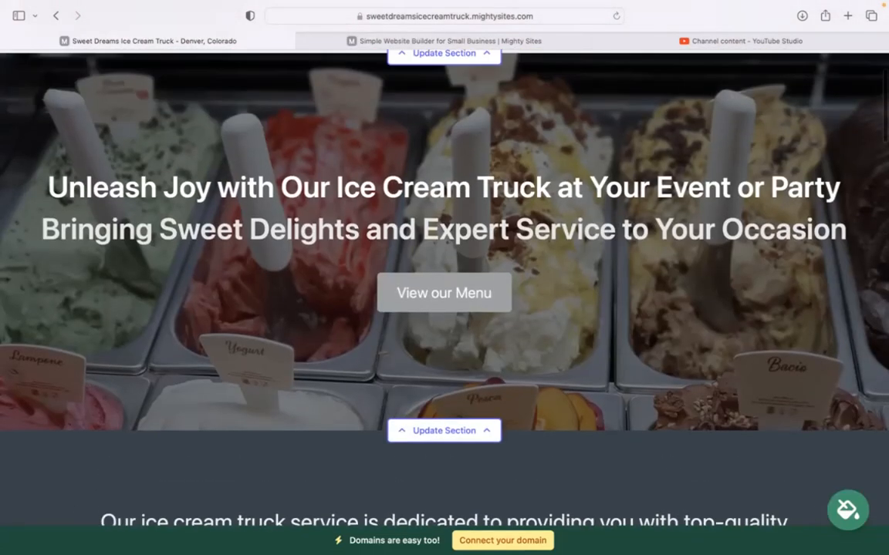
pyautogui.scroll(3, 445, 277)
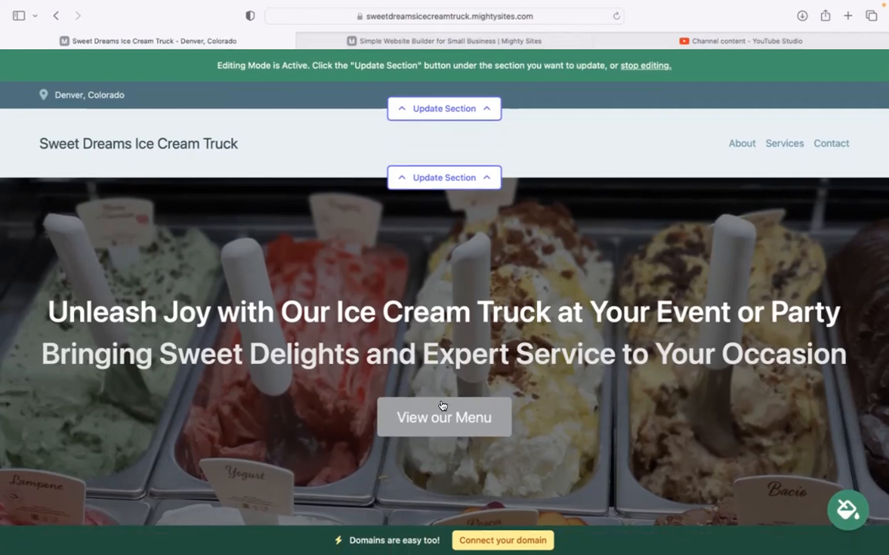
# Step: Enter the organization's e-mail, shown on the site, and the business phone number
pyautogui.click(447, 108)
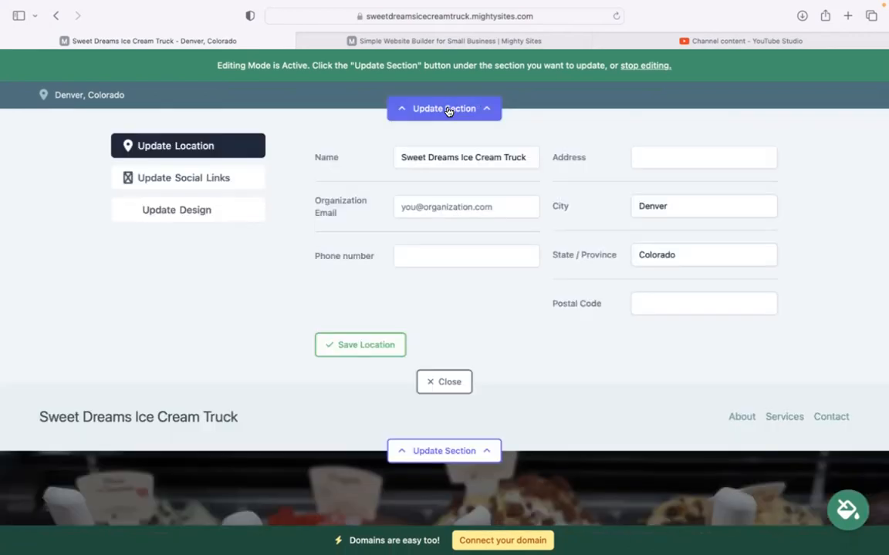
pyautogui.click(426, 207)
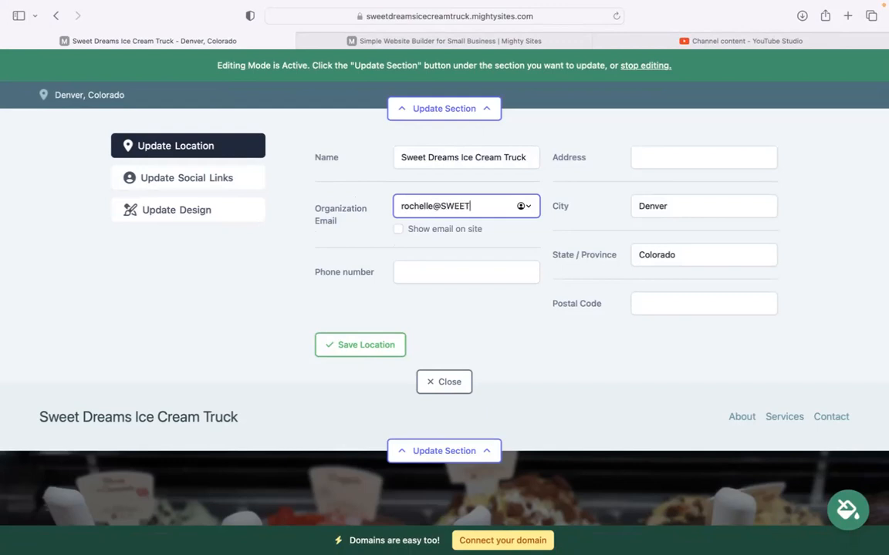
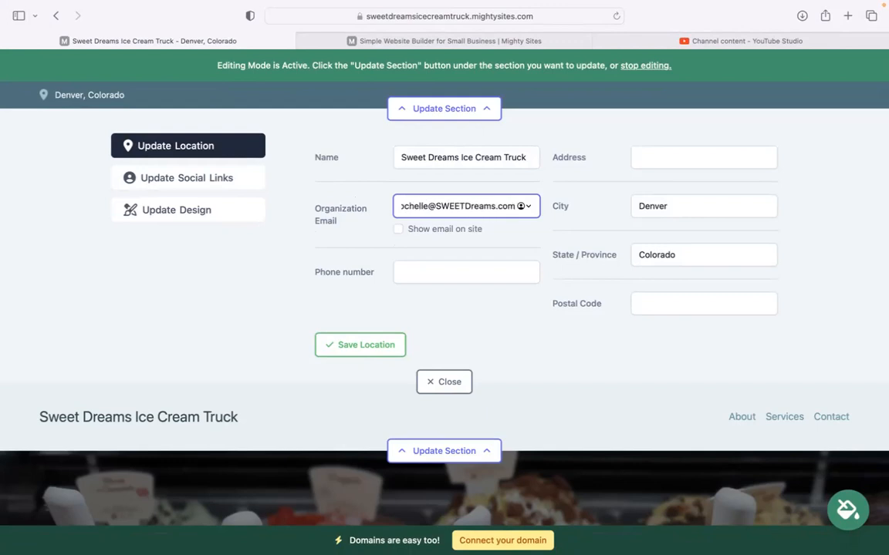
pyautogui.click(398, 229)
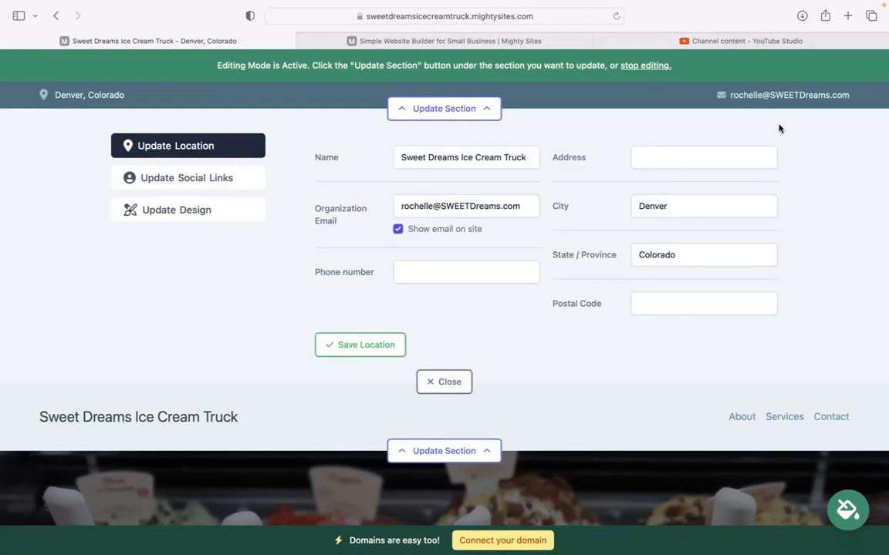
pyautogui.click(436, 280)
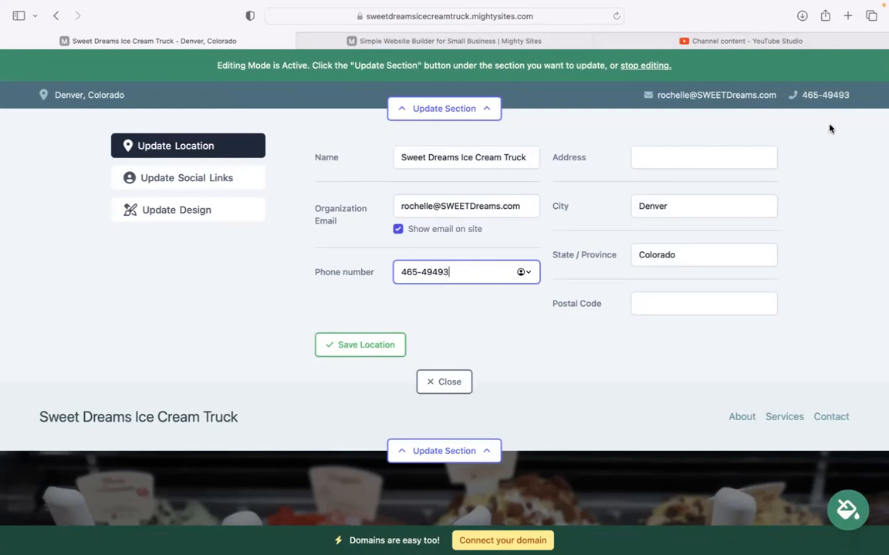
# Step: Add the street address and postal code, then save the location details
pyautogui.click(669, 152)
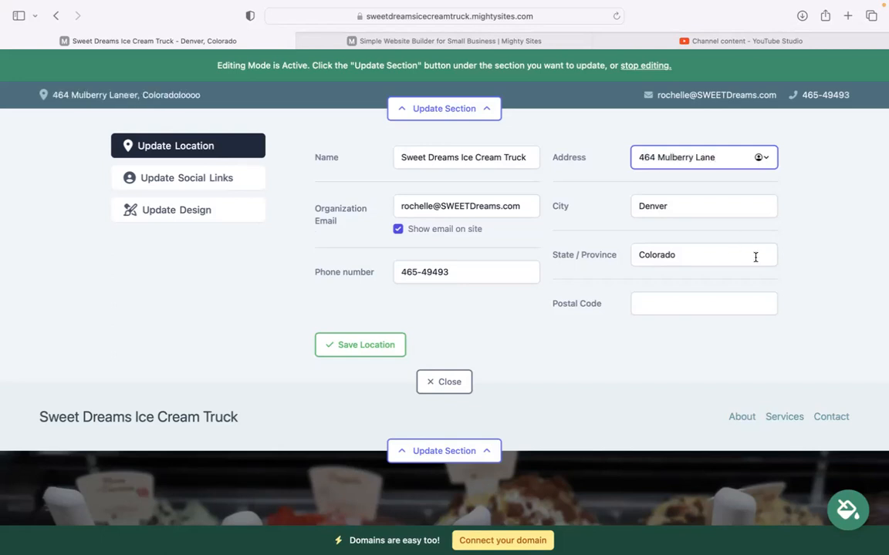
pyautogui.click(673, 303)
pyautogui.write('405844')
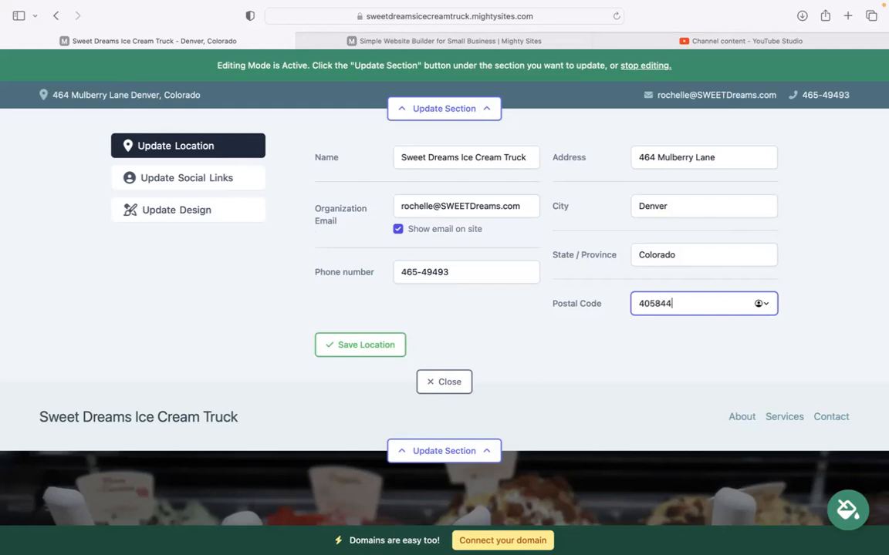
pyautogui.click(364, 345)
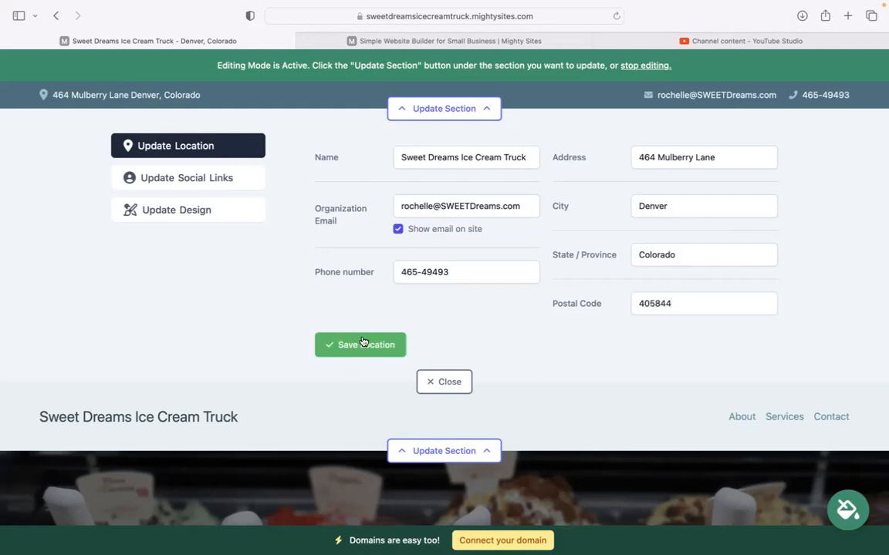
# Step: Link the site's Instagram to the 'mightysites' account and save the social links
pyautogui.click(242, 186)
pyautogui.click(367, 161)
pyautogui.write('mightysites')
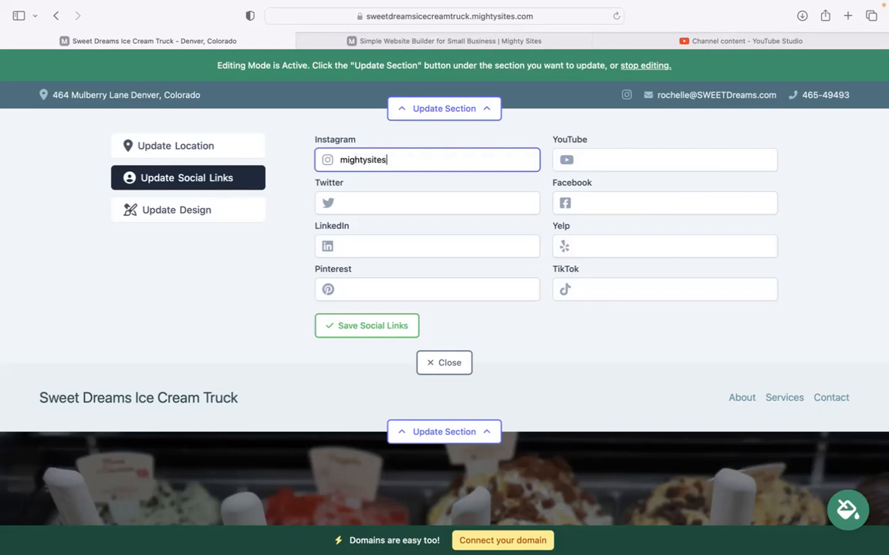
pyautogui.click(362, 172)
pyautogui.click(371, 326)
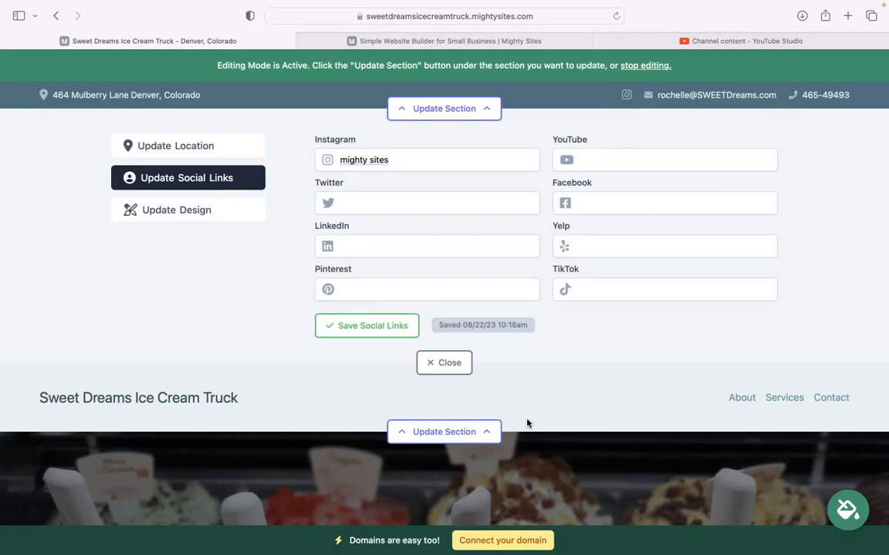
# Step: Upload the Mighty Sites logo file from Downloads as the header logo and save it
pyautogui.click(445, 366)
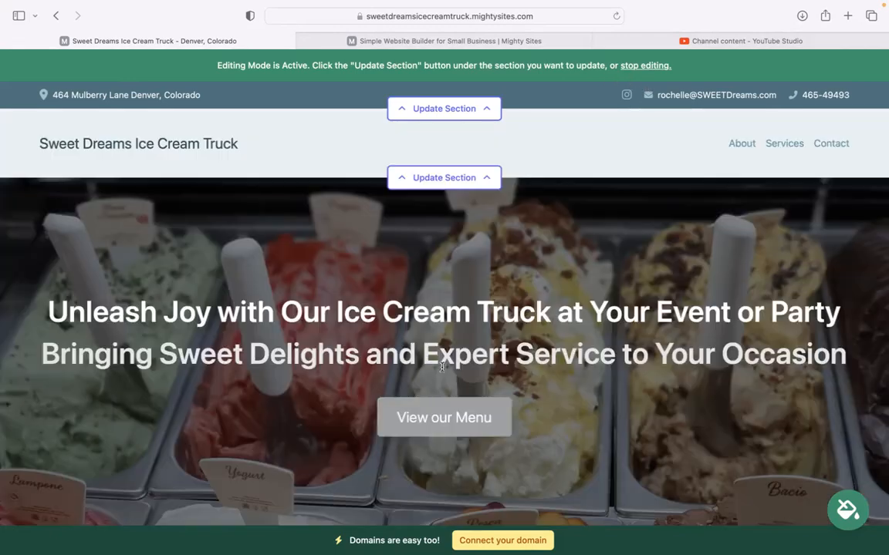
pyautogui.click(414, 178)
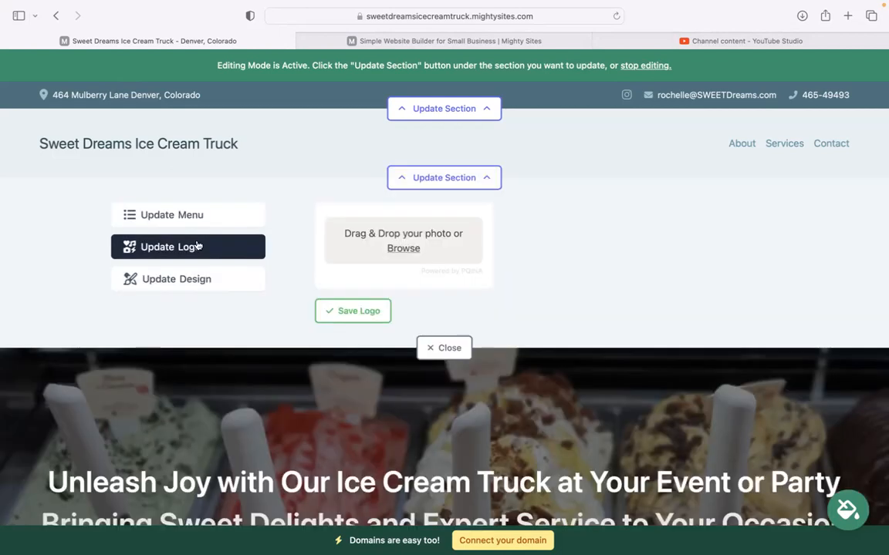
pyautogui.click(402, 249)
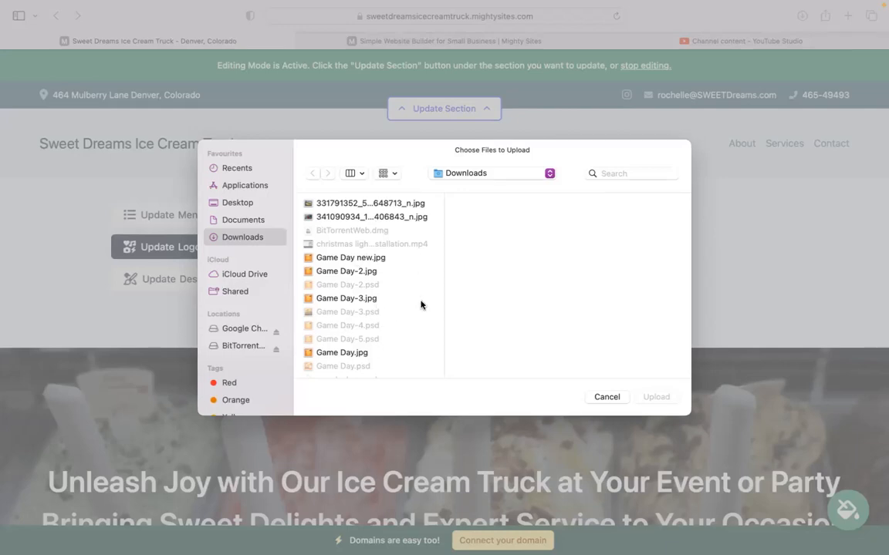
pyautogui.press('Down')
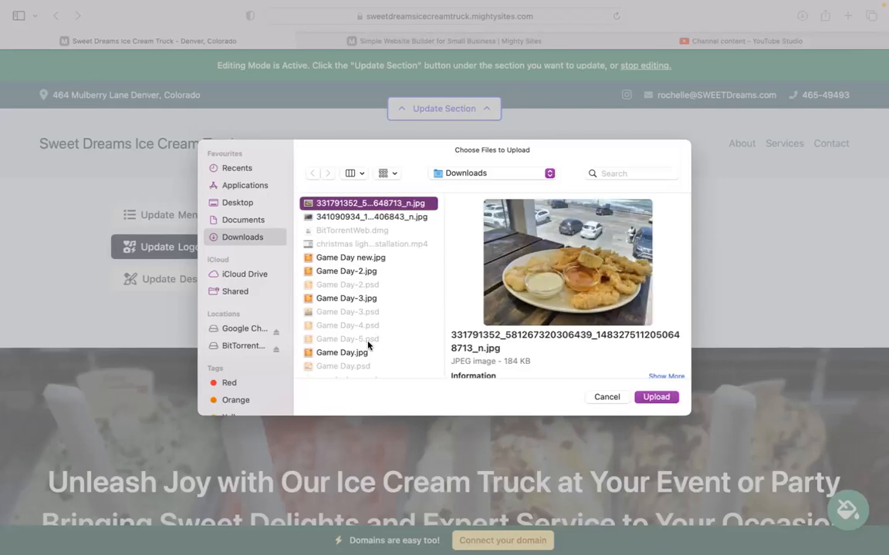
pyautogui.press('Down')
pyautogui.press('Down')
pyautogui.press('Down')
pyautogui.press('Down')
pyautogui.press('Down')
pyautogui.press('Down')
pyautogui.press('Down')
pyautogui.press('Down')
pyautogui.press('Down')
pyautogui.press('Down')
pyautogui.press('Down')
pyautogui.press('Down')
pyautogui.press('Down')
pyautogui.press('Down')
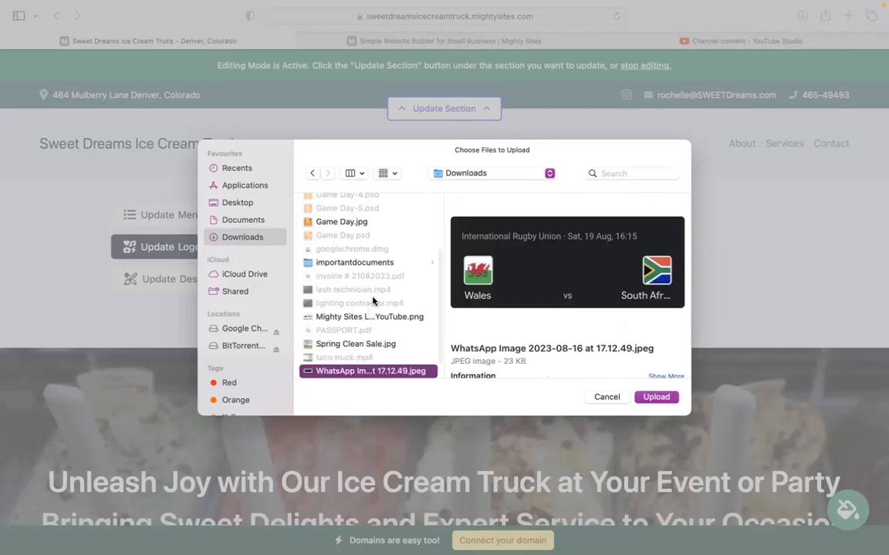
pyautogui.click(375, 317)
pyautogui.doubleClick(376, 319)
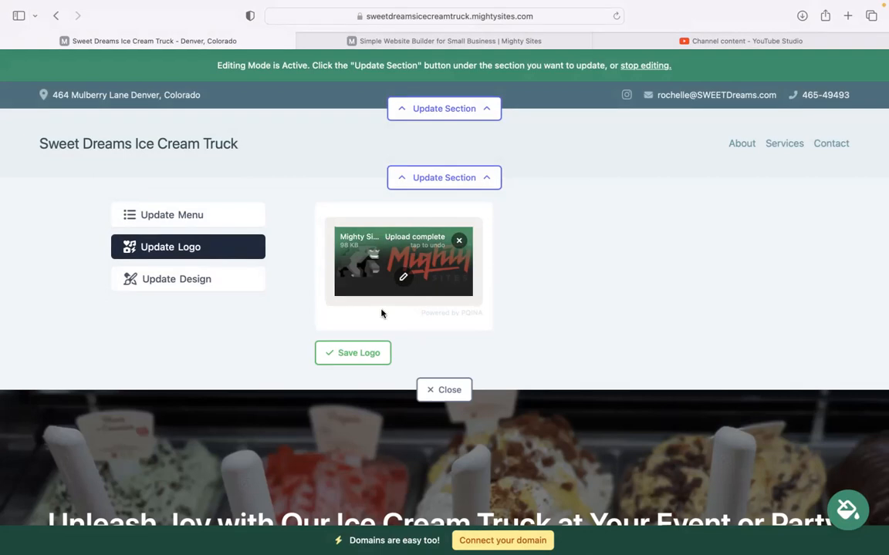
pyautogui.click(358, 361)
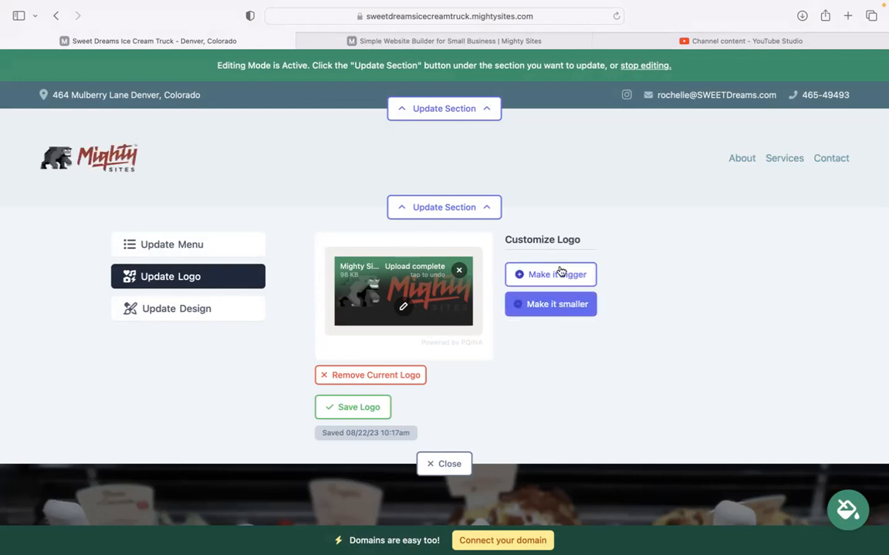
pyautogui.scroll(-2, 506, 260)
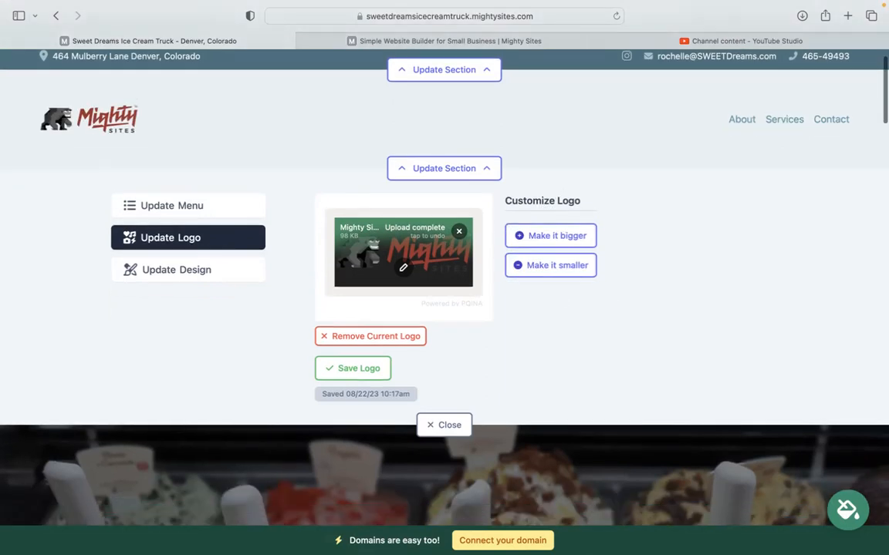
pyautogui.click(435, 404)
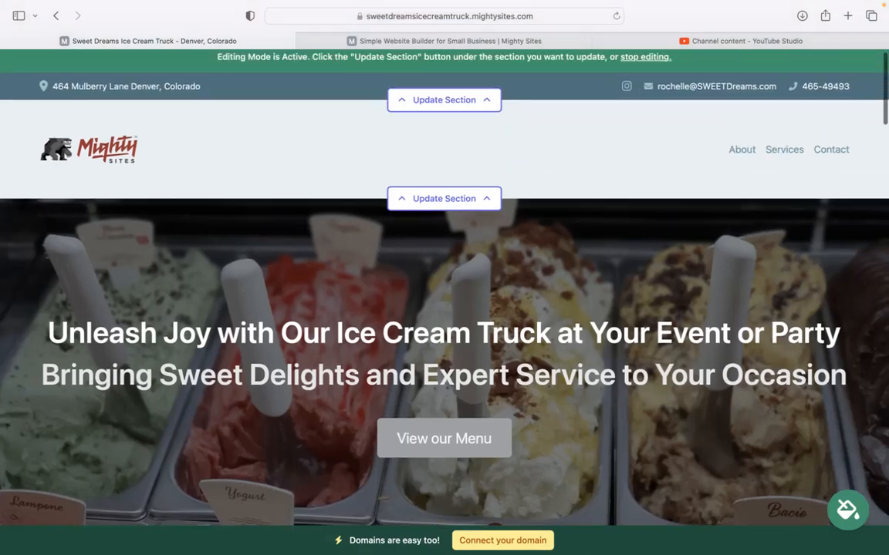
pyautogui.scroll(-10, 250, 264)
pyautogui.scroll(1, 881, 416)
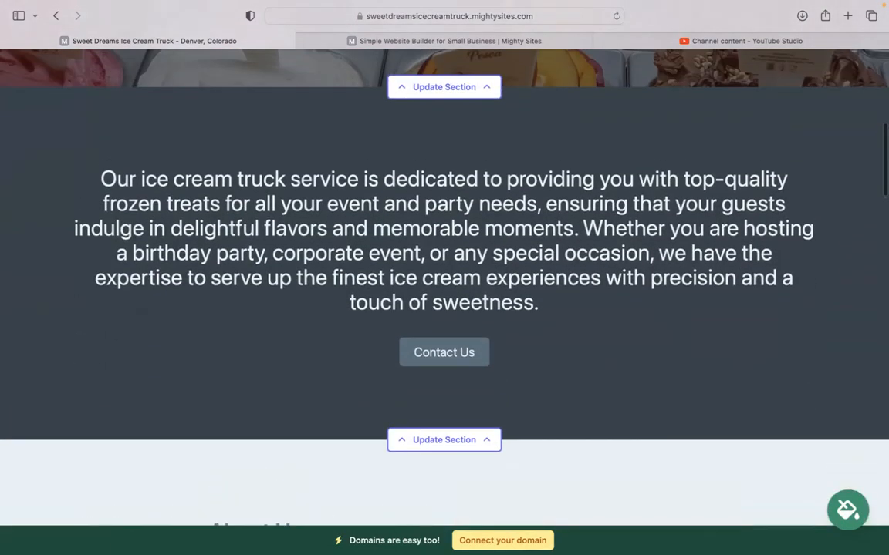
# Step: Preview the blue and navy-lavender colour themes, then apply and save the pink theme
pyautogui.click(850, 510)
pyautogui.click(455, 449)
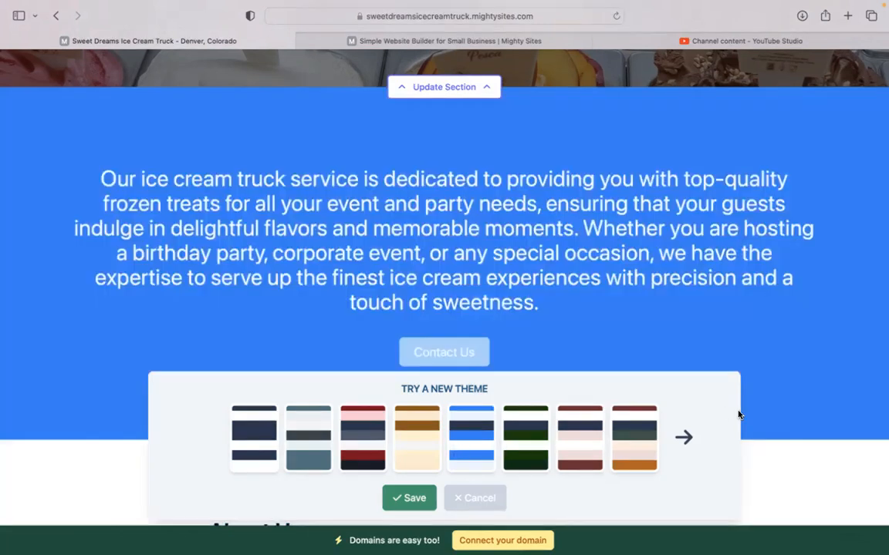
pyautogui.click(684, 437)
pyautogui.click(685, 437)
pyautogui.click(684, 437)
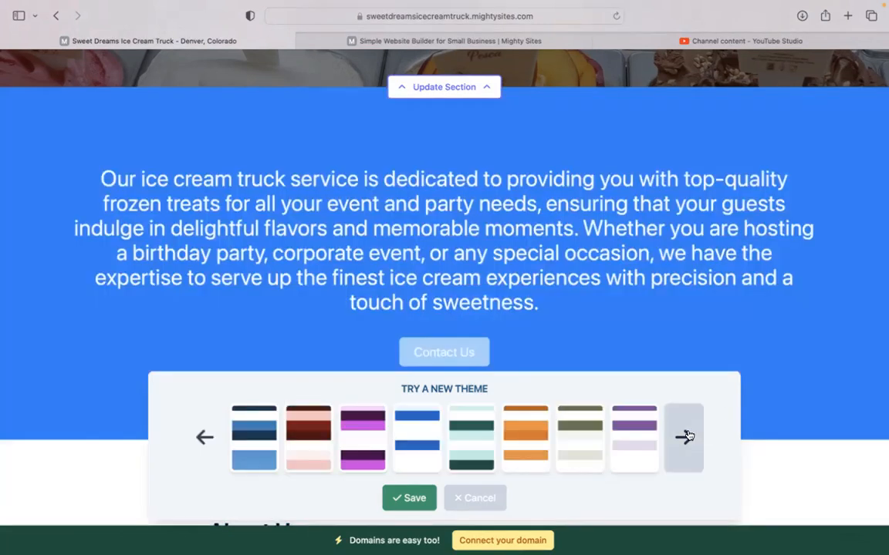
pyautogui.click(684, 436)
pyautogui.click(685, 436)
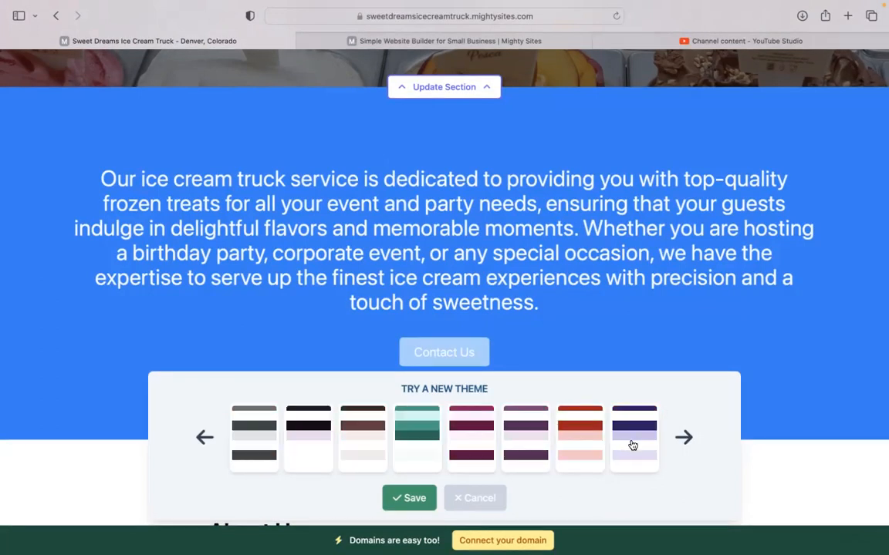
pyautogui.click(683, 436)
pyautogui.click(634, 438)
pyautogui.click(677, 440)
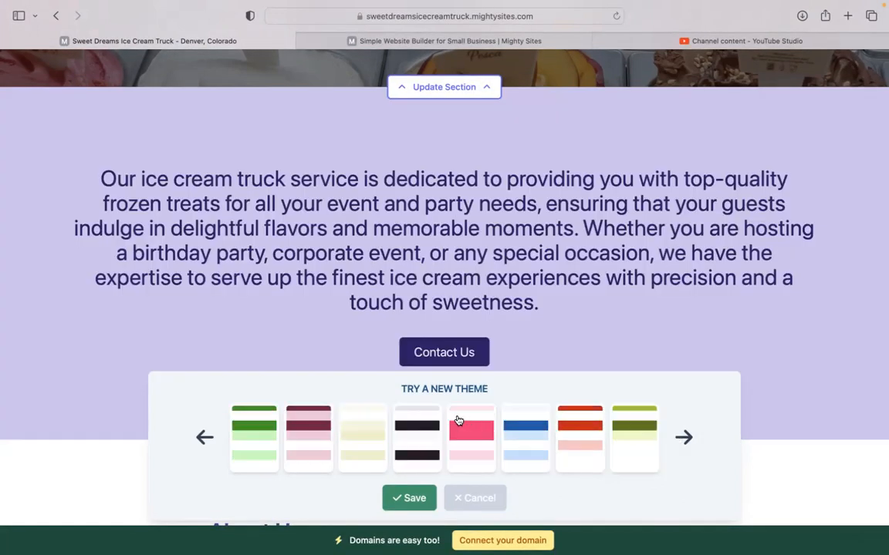
pyautogui.click(466, 429)
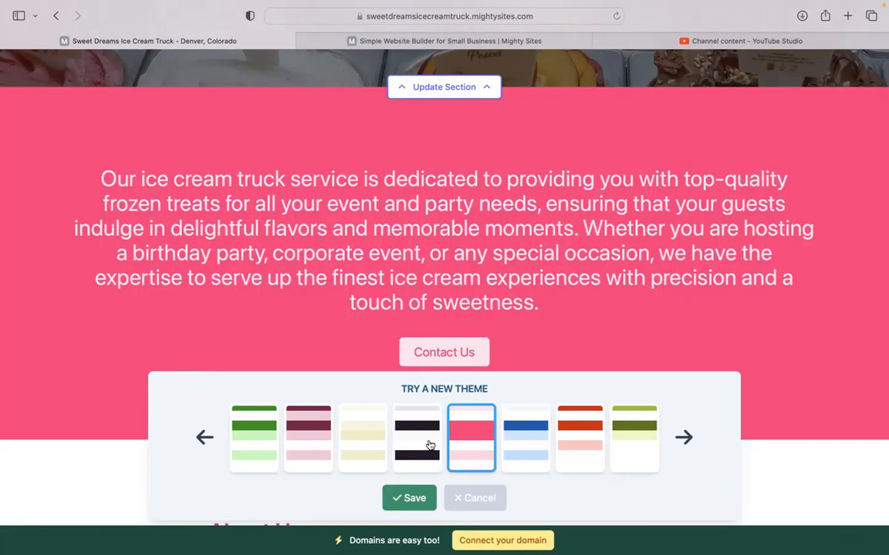
pyautogui.click(410, 497)
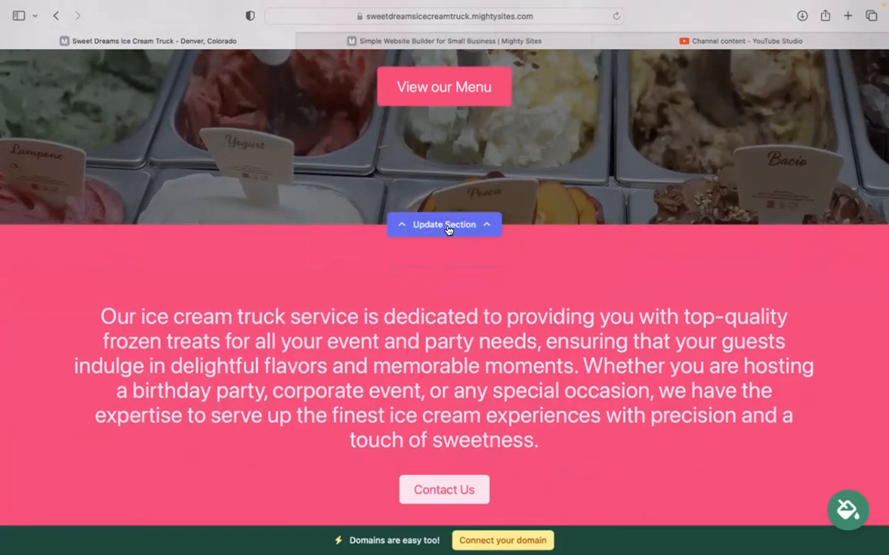
# Step: Browse ice cream truck stock photos for the hero image, returning to photo options without choosing one
pyautogui.click(333, 260)
pyautogui.click(203, 322)
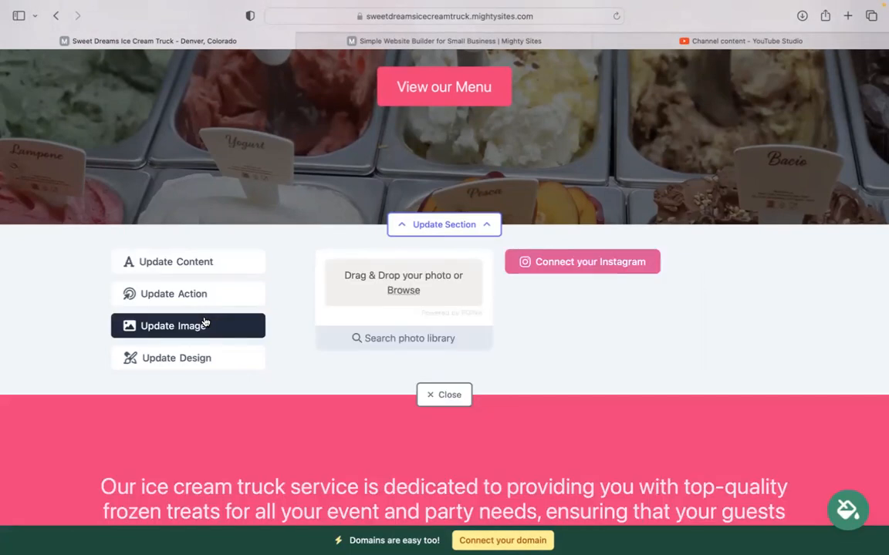
pyautogui.click(374, 339)
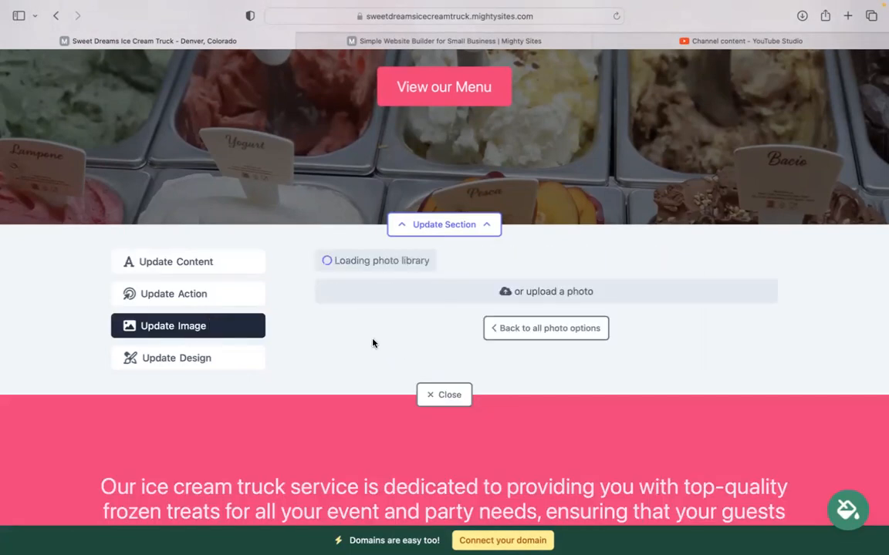
pyautogui.scroll(-2, 826, 323)
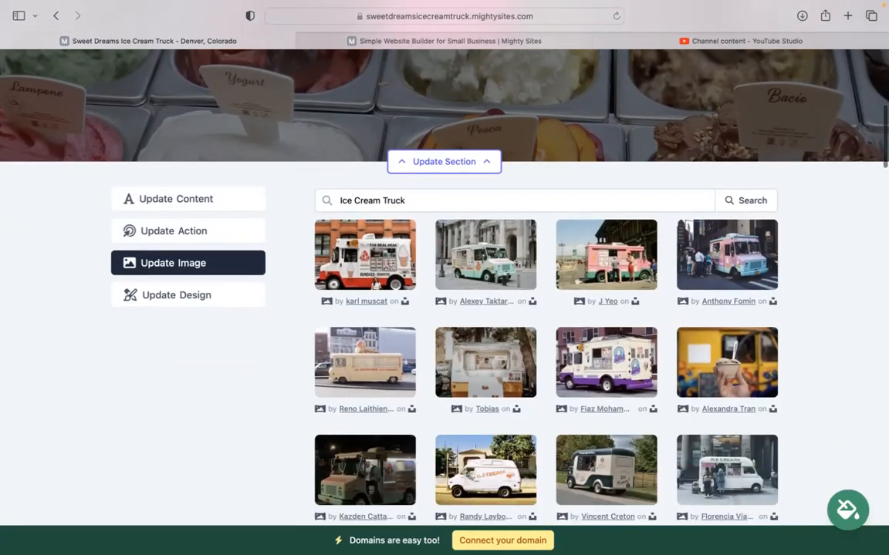
pyautogui.scroll(-2, 429, 115)
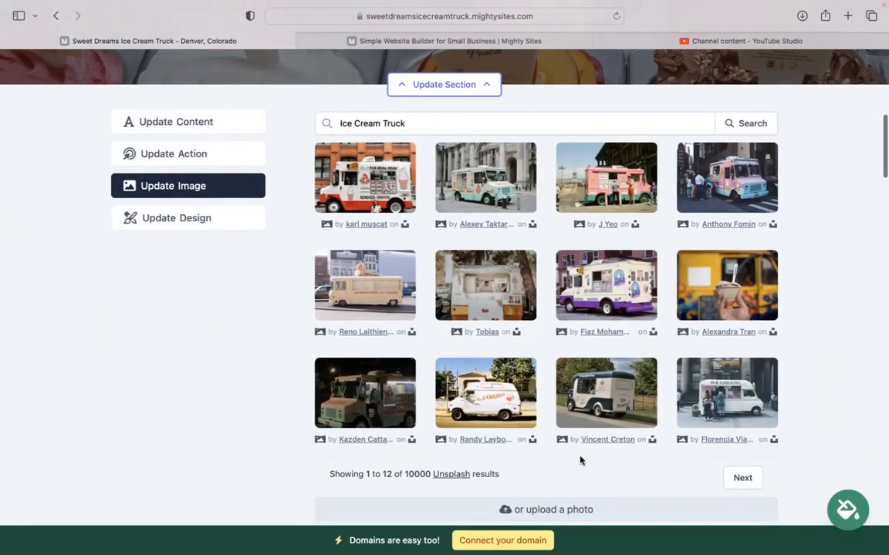
pyautogui.scroll(-2, 460, 121)
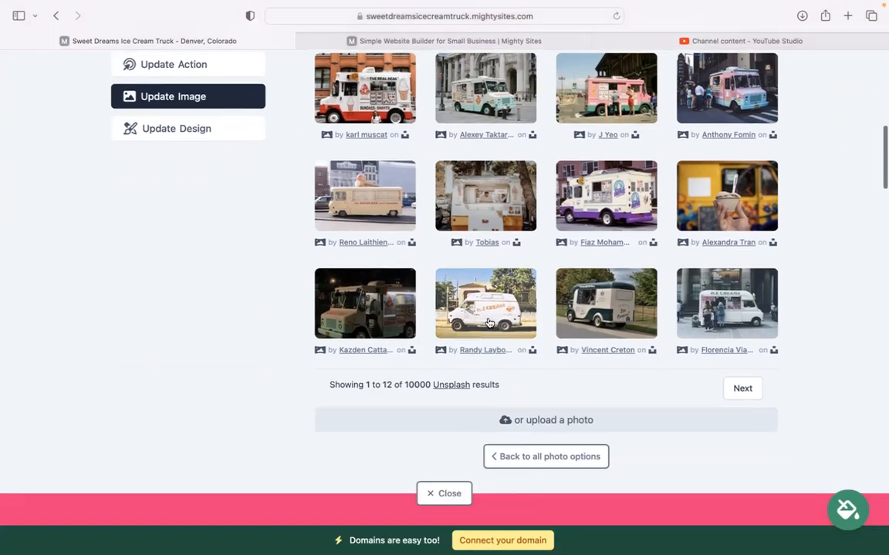
pyautogui.click(528, 459)
pyautogui.scroll(1, 357, 113)
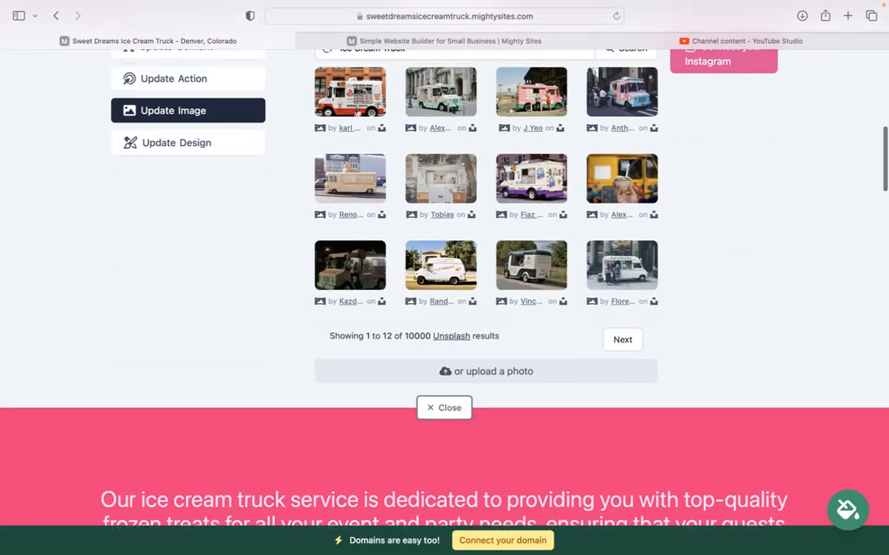
pyautogui.scroll(3, 357, 112)
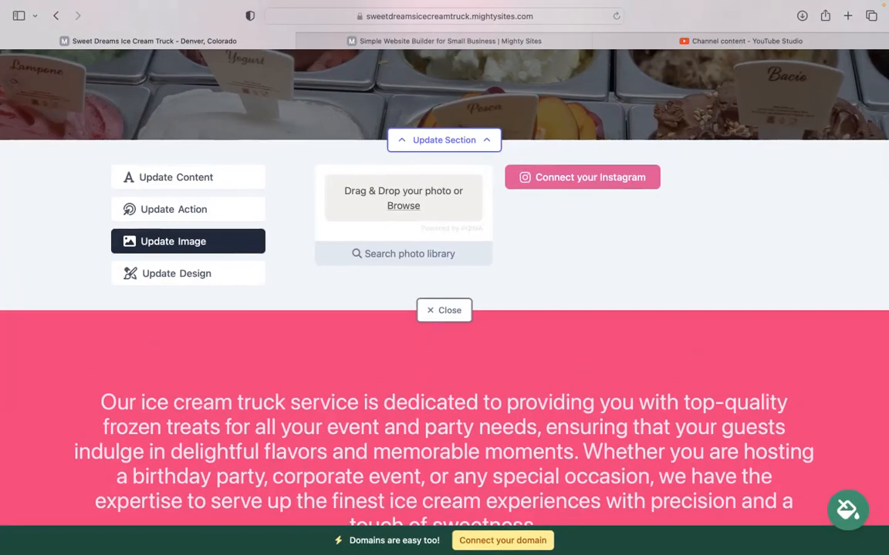
pyautogui.scroll(2, 587, 232)
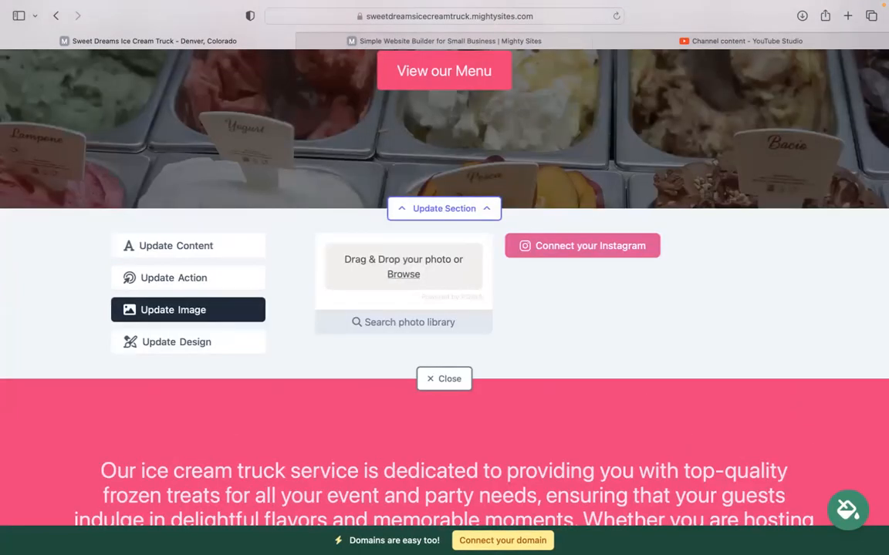
# Step: Inspect the View our Menu button's link, keep it on Home: Lead Form, and close the editor
pyautogui.click(202, 277)
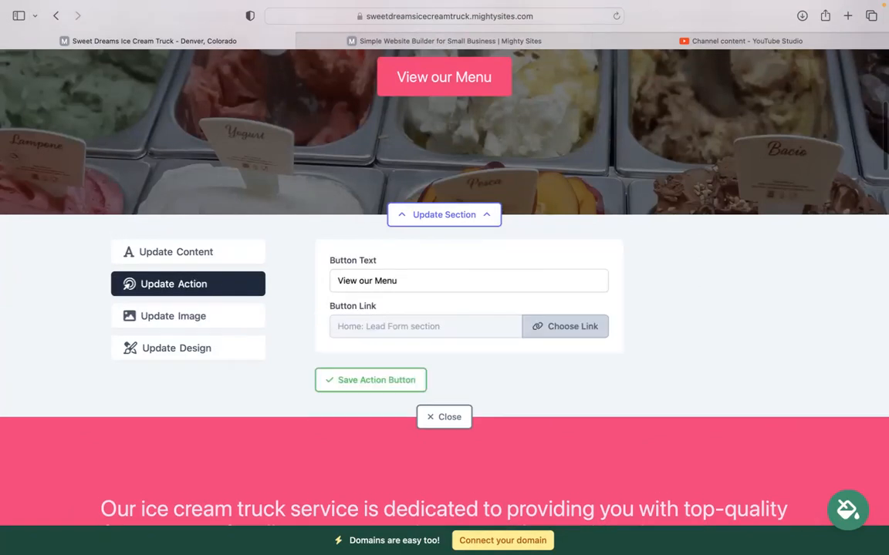
pyautogui.scroll(2, 345, 269)
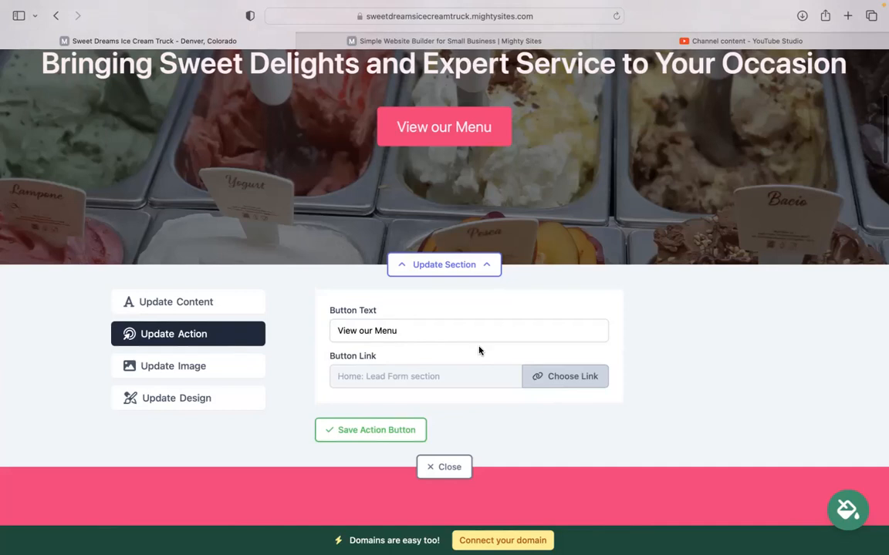
pyautogui.click(549, 382)
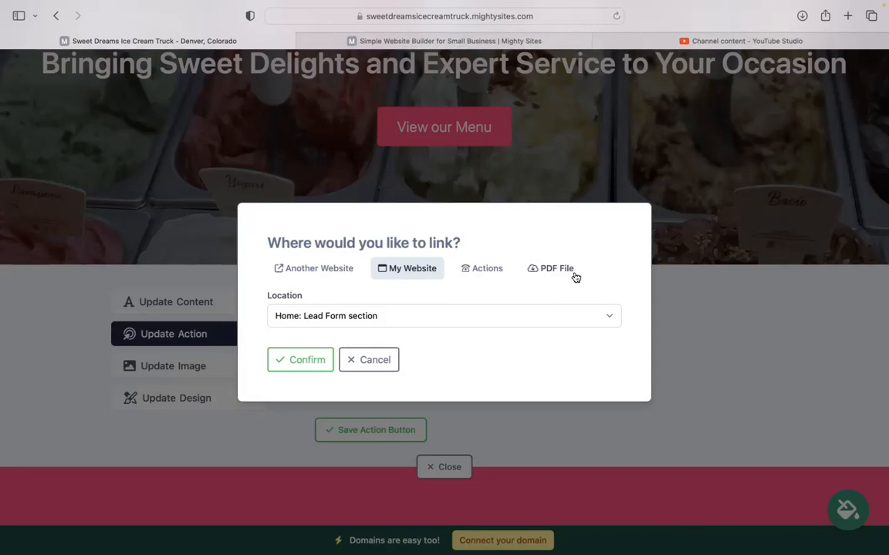
pyautogui.click(384, 360)
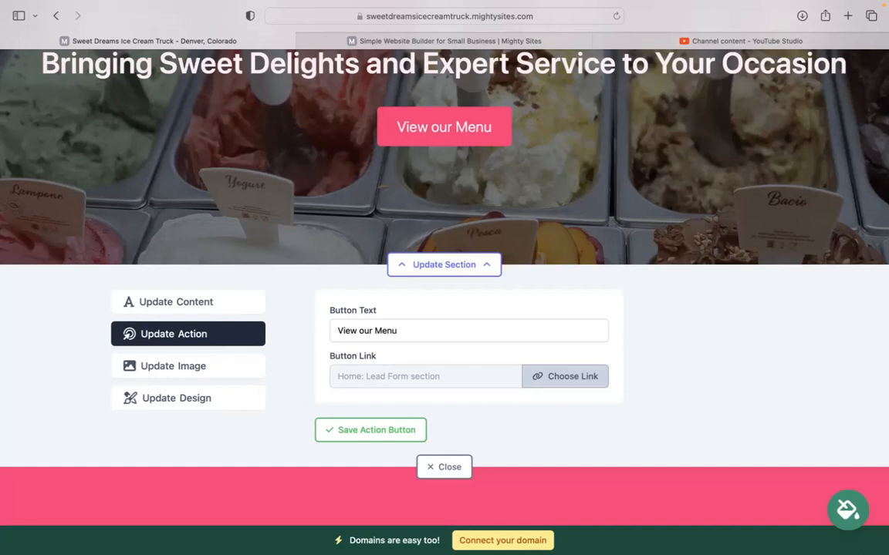
pyautogui.scroll(-2, 412, 372)
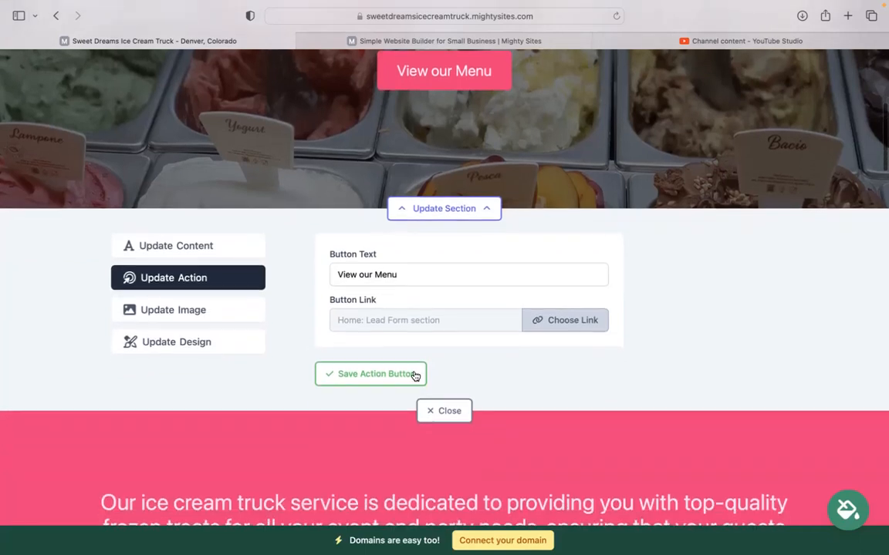
pyautogui.click(458, 415)
pyautogui.scroll(-10, 457, 415)
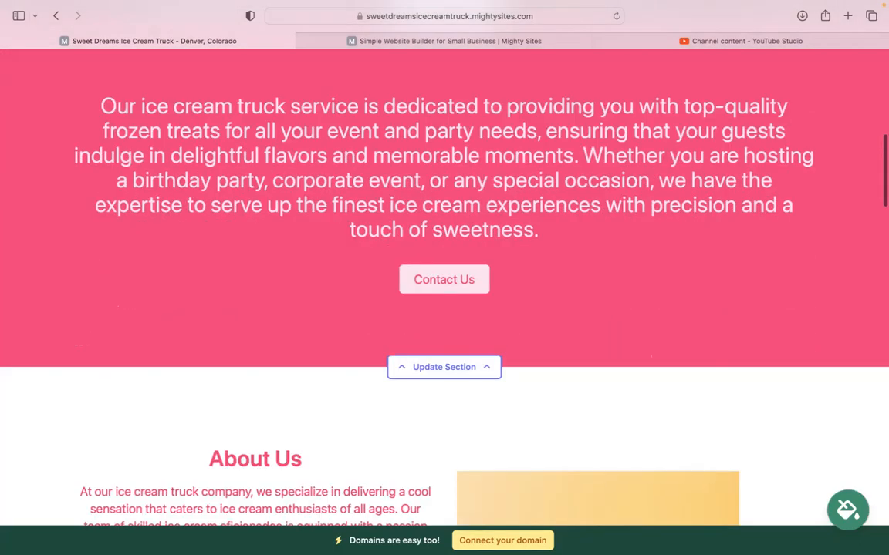
pyautogui.scroll(-15, 444, 285)
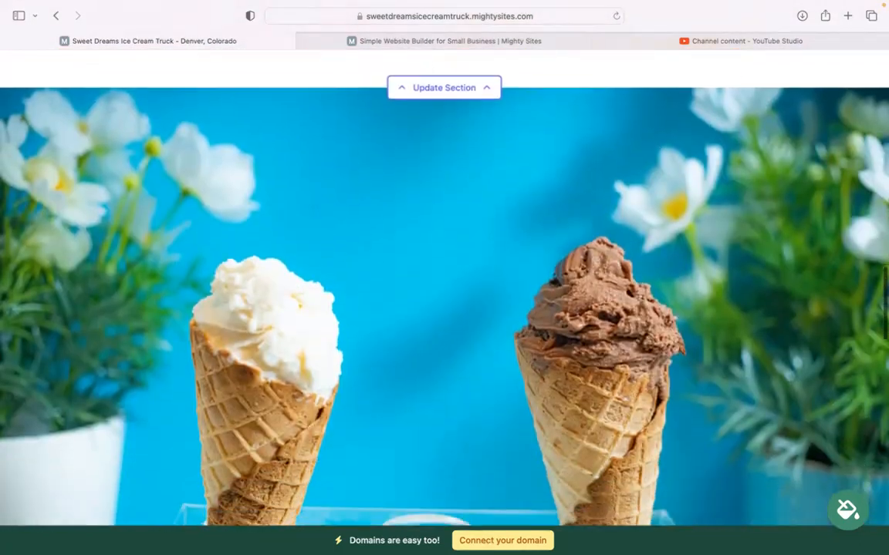
pyautogui.scroll(-15, 592, 245)
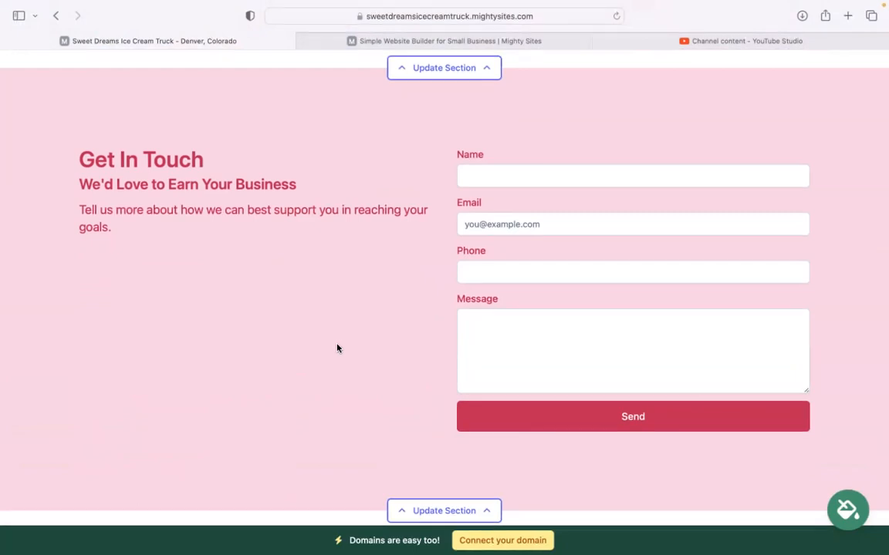
pyautogui.scroll(-2, 371, 272)
pyautogui.scroll(-3, 444, 278)
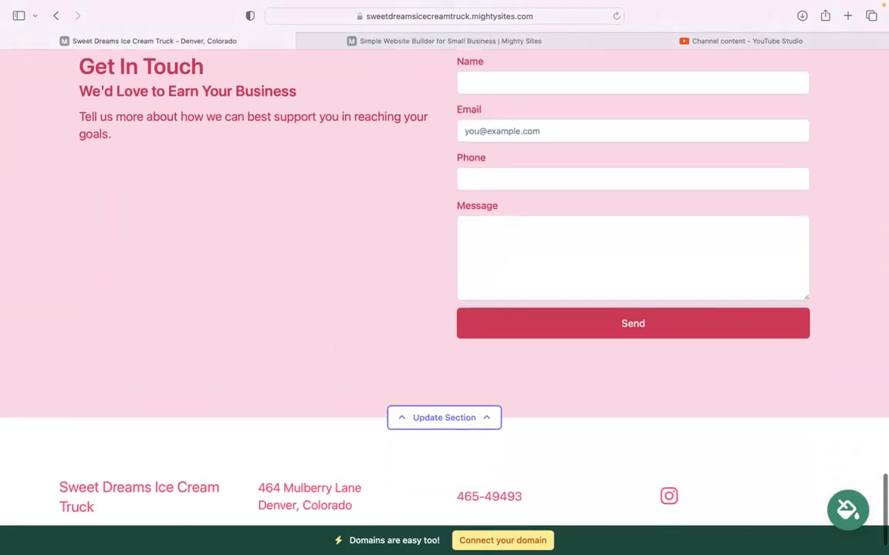
pyautogui.scroll(10, 444, 278)
pyautogui.scroll(8, 422, 461)
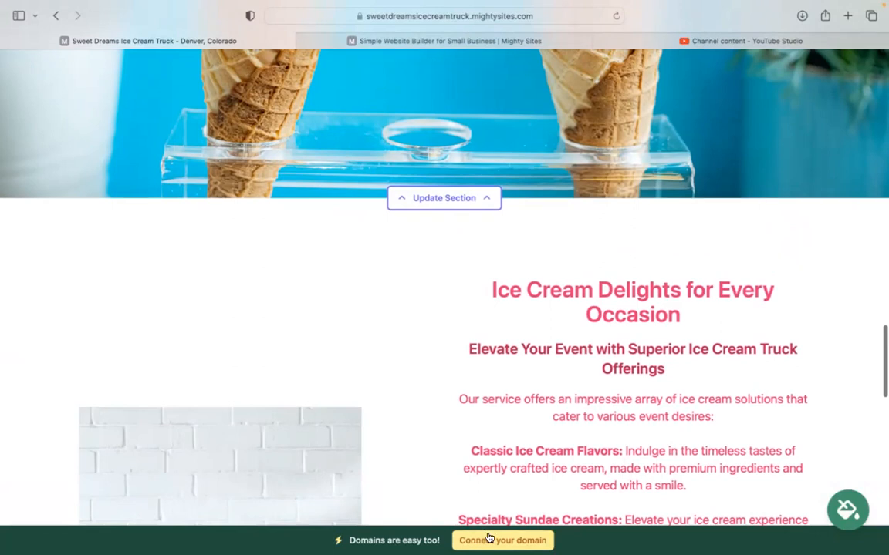
pyautogui.scroll(5, 359, 470)
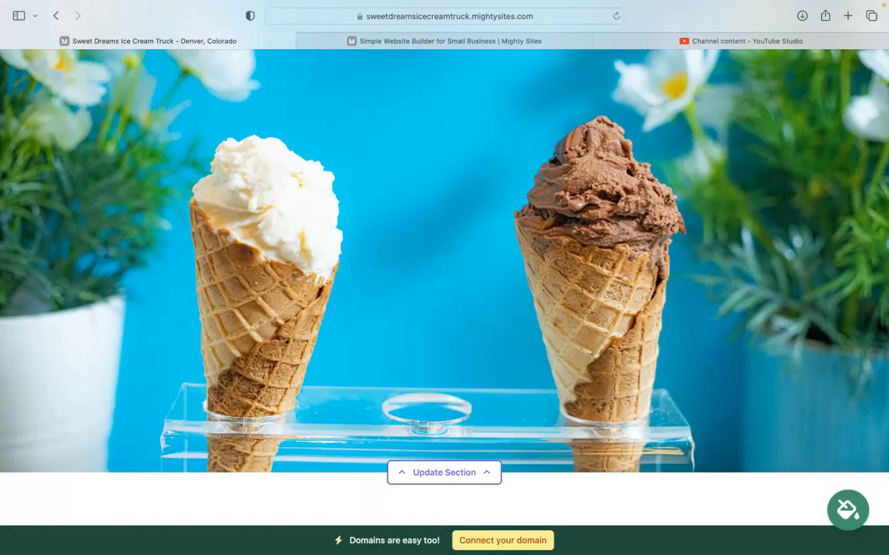
pyautogui.scroll(3, 445, 293)
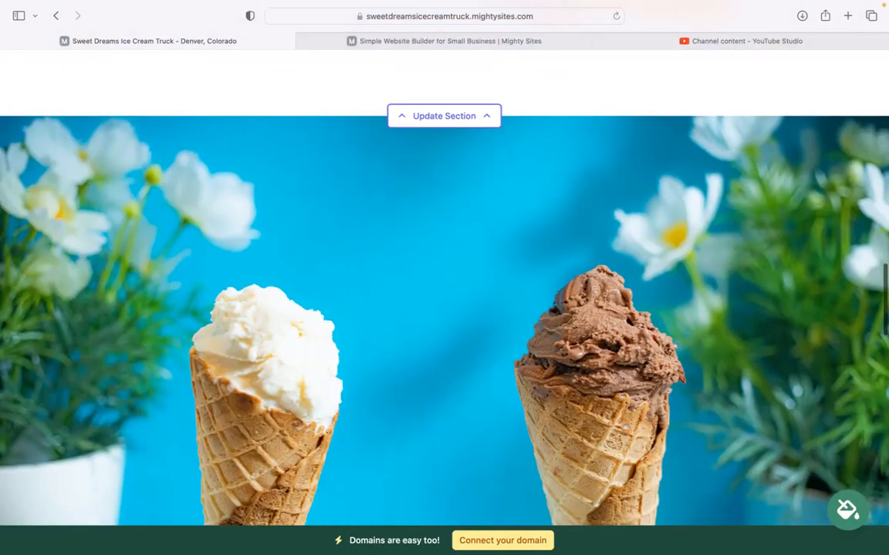
pyautogui.scroll(8, 445, 293)
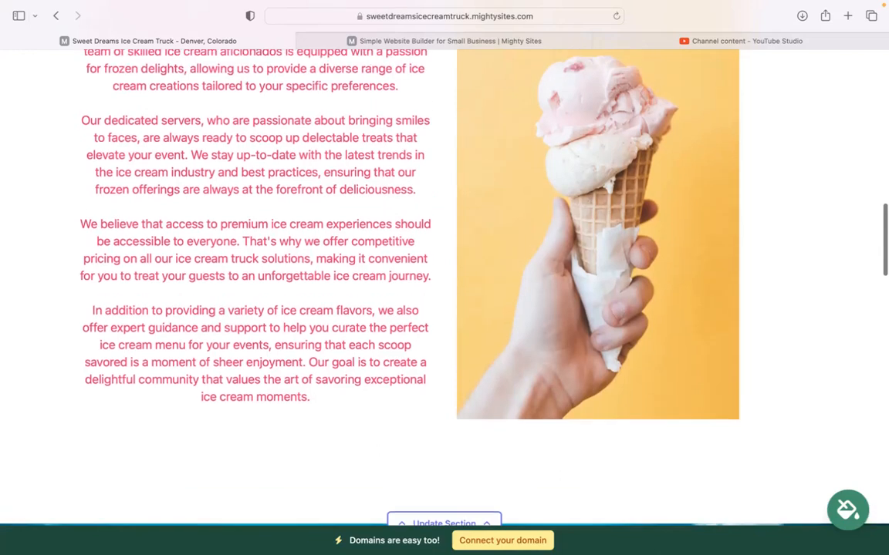
pyautogui.scroll(7, 444, 293)
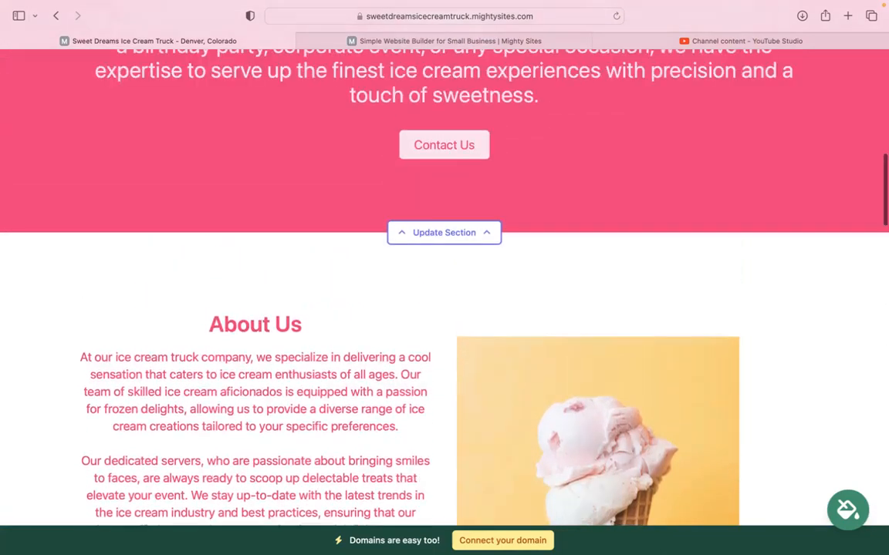
pyautogui.scroll(12, 444, 293)
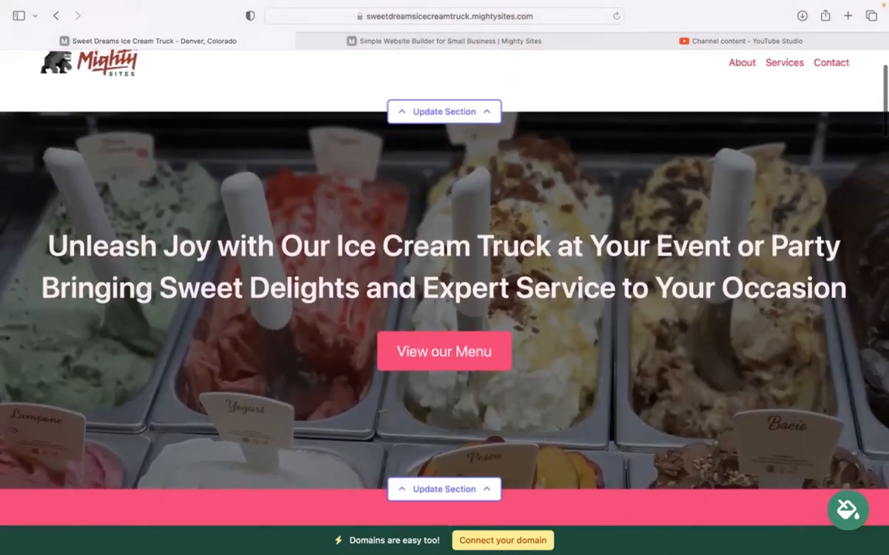
pyautogui.scroll(2, 444, 294)
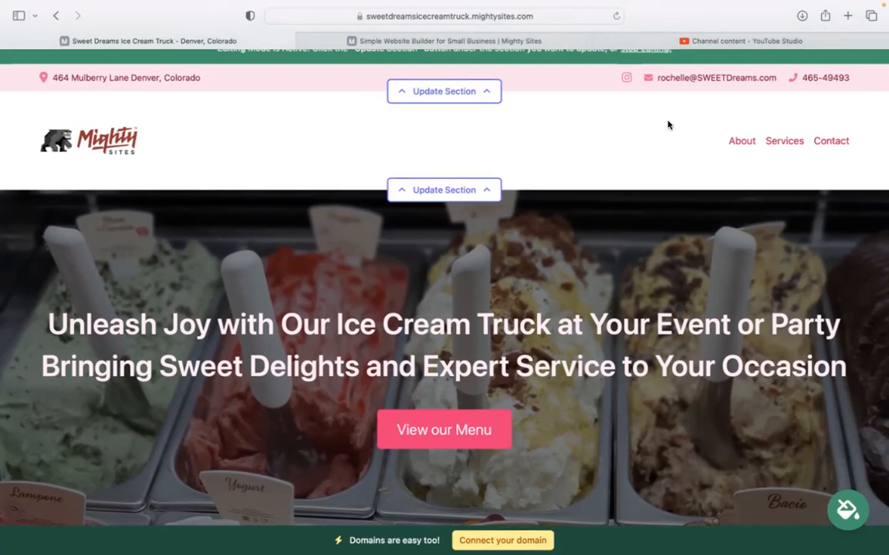
pyautogui.moveTo(625, 7)
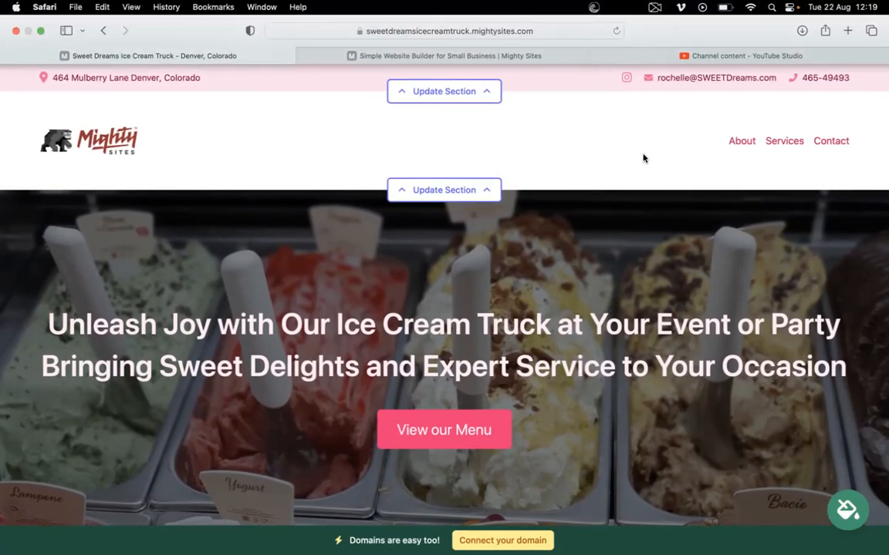